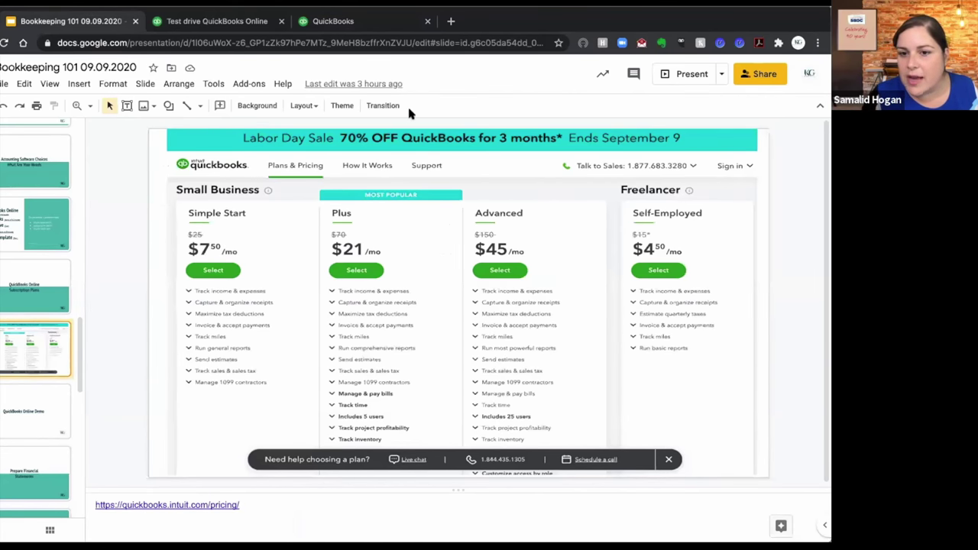
# Step: Switch from the presentation to the QuickBooks Online sample company and open its Projects page
pyautogui.click(380, 25)
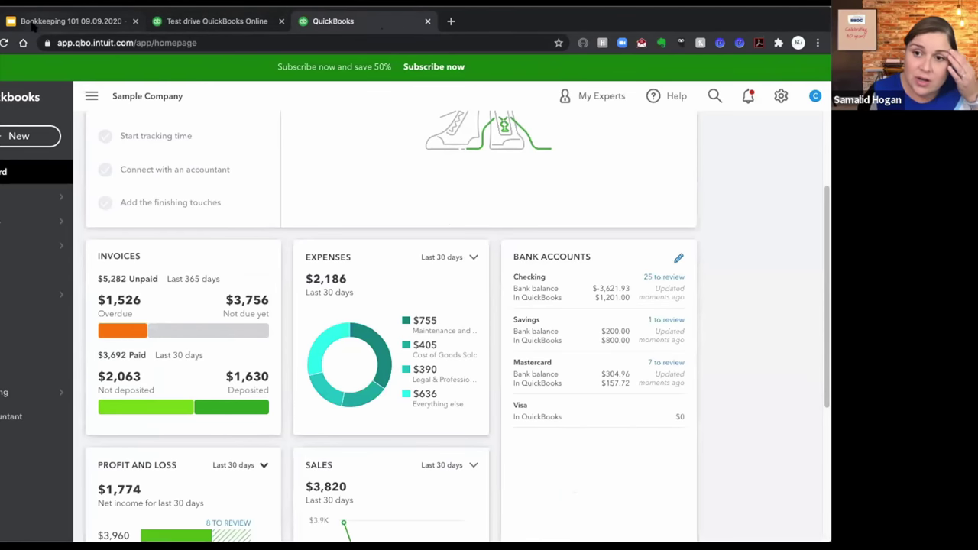
pyautogui.click(65, 25)
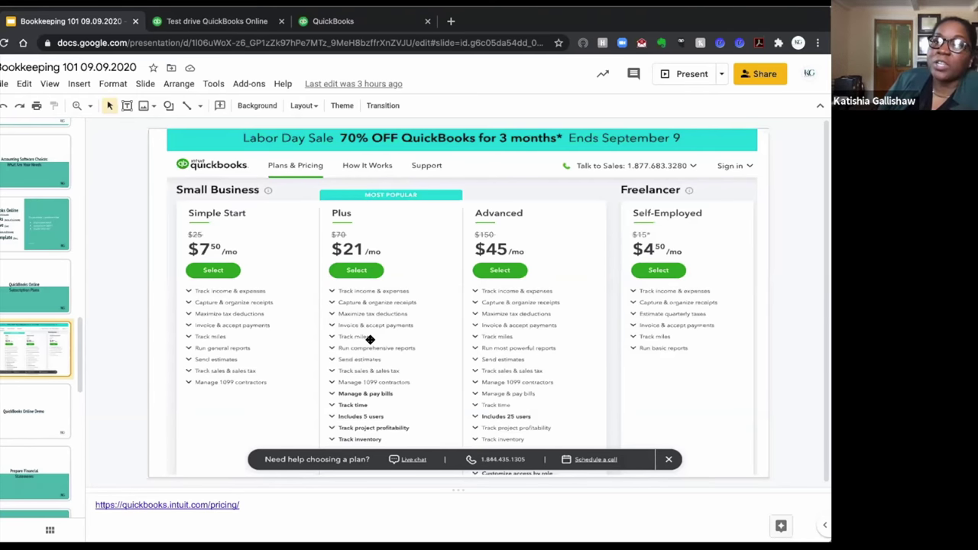
pyautogui.click(365, 25)
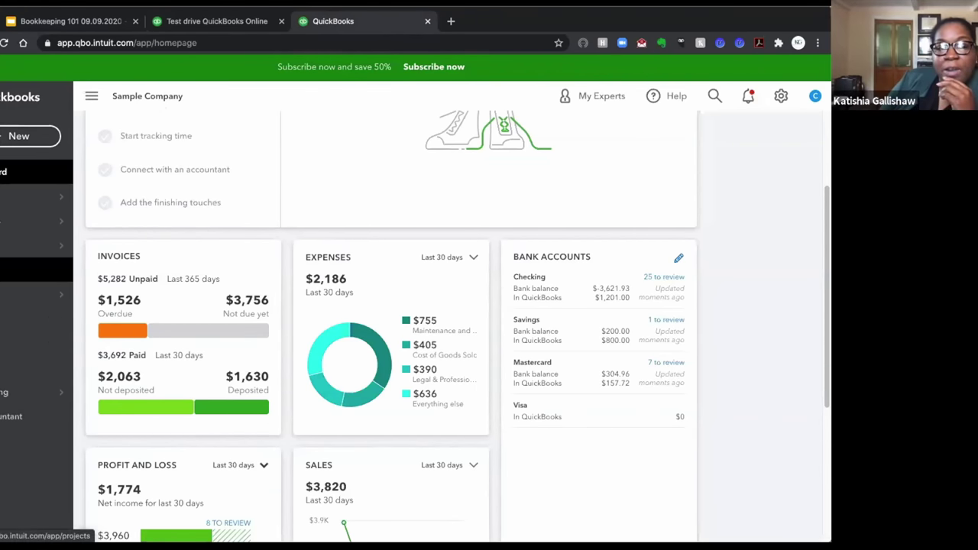
pyautogui.click(15, 270)
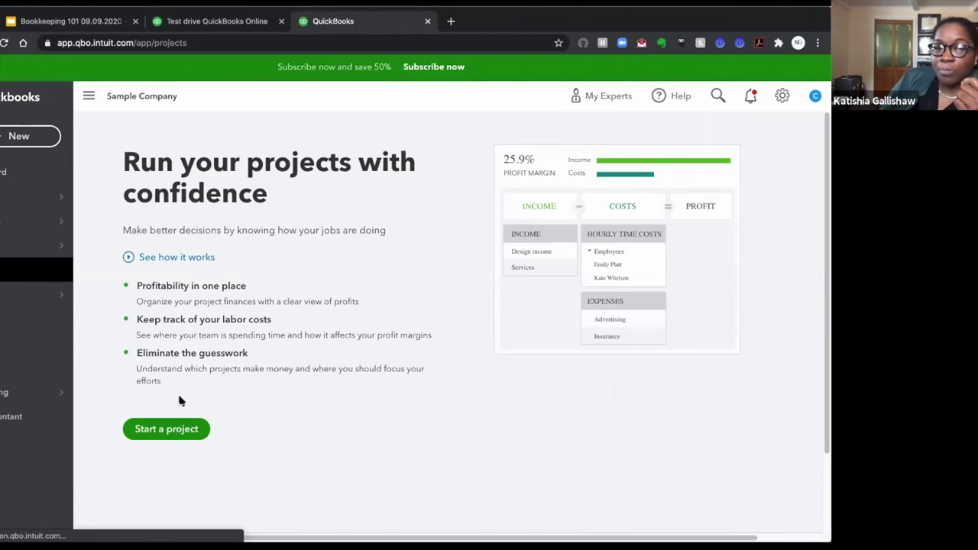
pyautogui.click(173, 429)
pyautogui.click(783, 25)
pyautogui.click(817, 71)
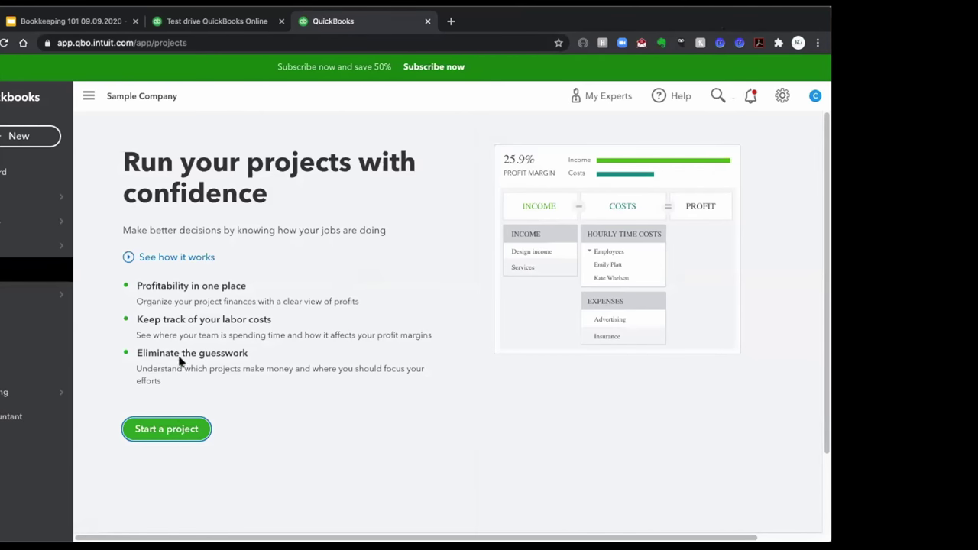
# Step: Open the Banking page of the QuickBooks sample company and dismiss the bank connection introduction
pyautogui.click(90, 22)
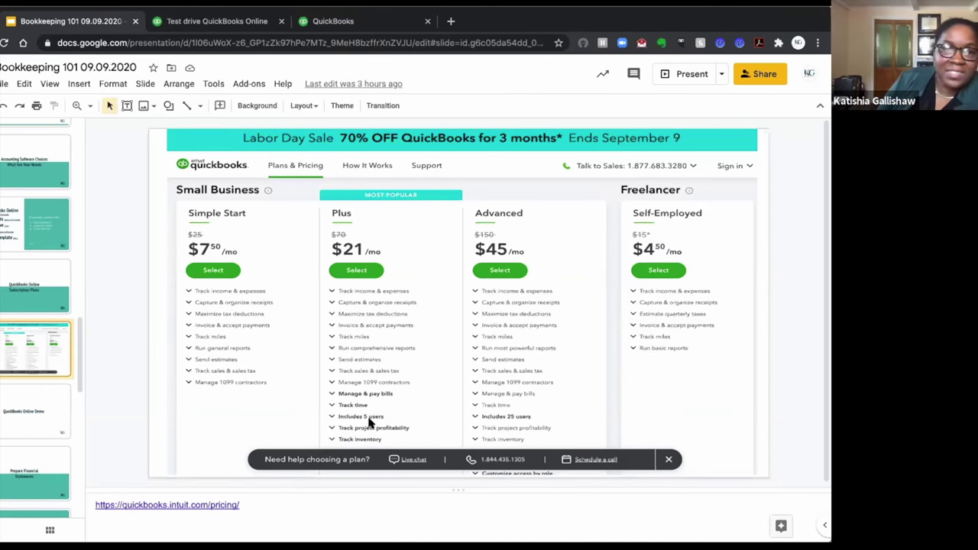
pyautogui.click(339, 25)
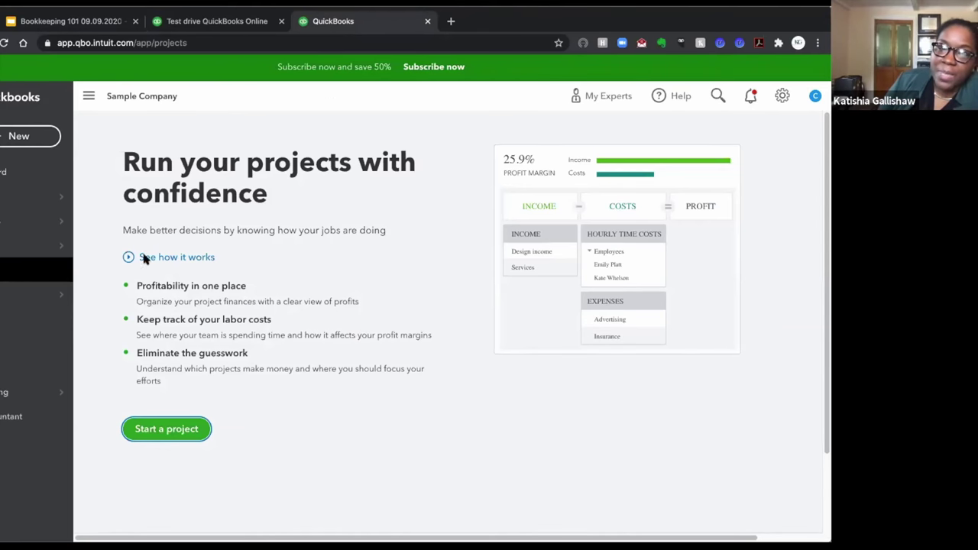
pyautogui.moveTo(13, 198)
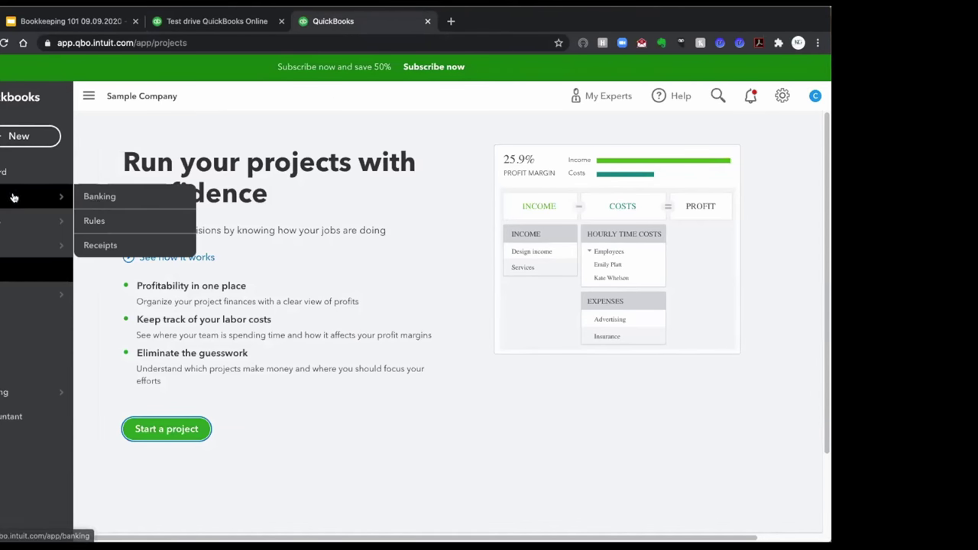
pyautogui.click(92, 197)
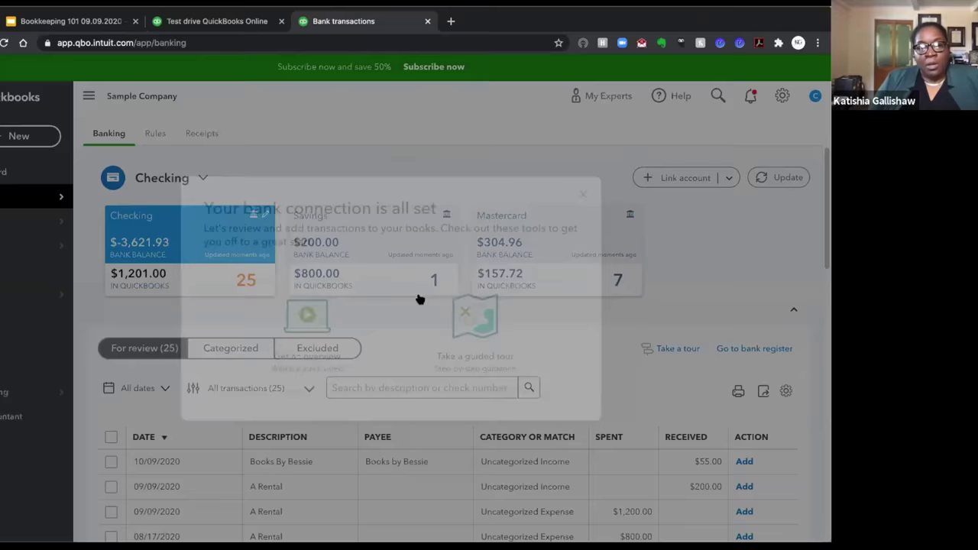
pyautogui.click(601, 185)
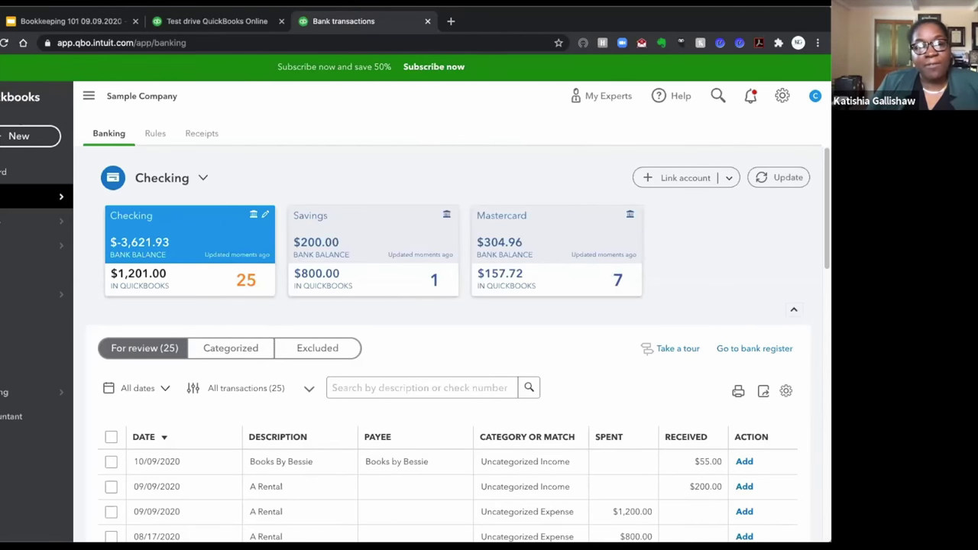
# Step: Return to the dashboard and open the Checking account's transactions from the Bank Accounts overview
pyautogui.click(31, 171)
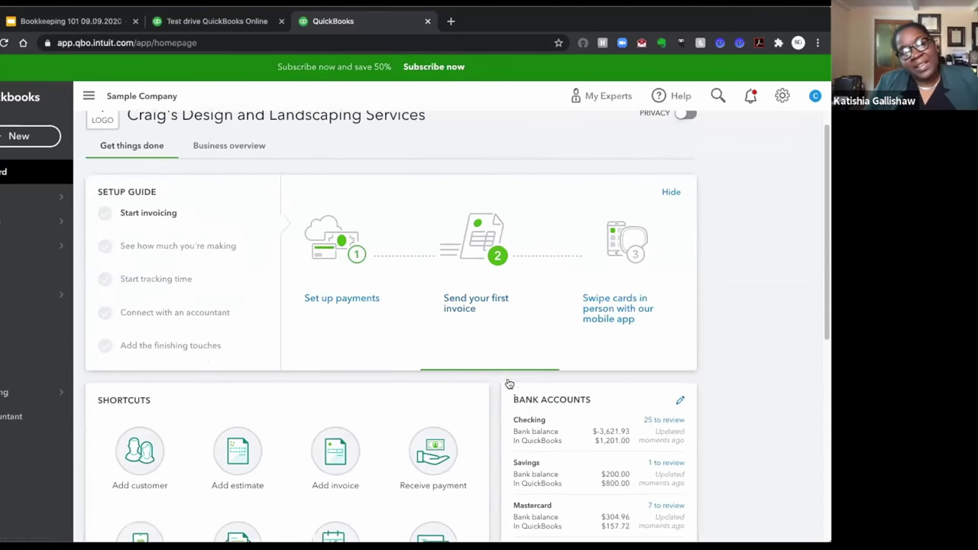
pyautogui.scroll(-1, 506, 382)
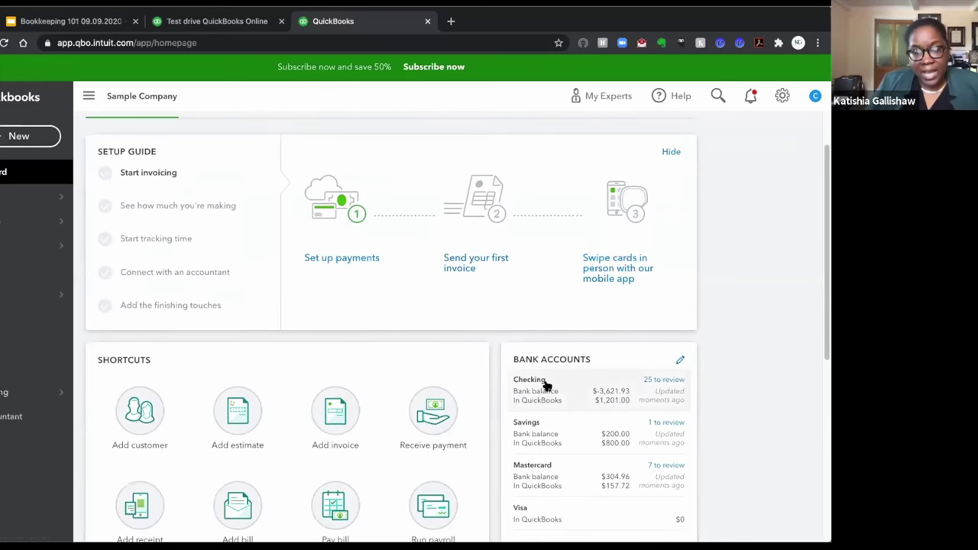
pyautogui.scroll(-2, 545, 389)
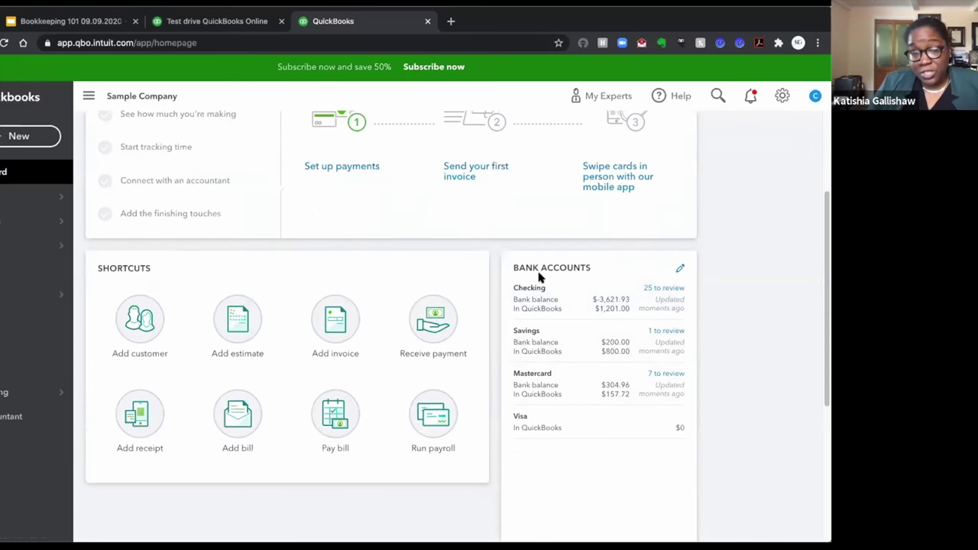
pyautogui.scroll(3, 542, 288)
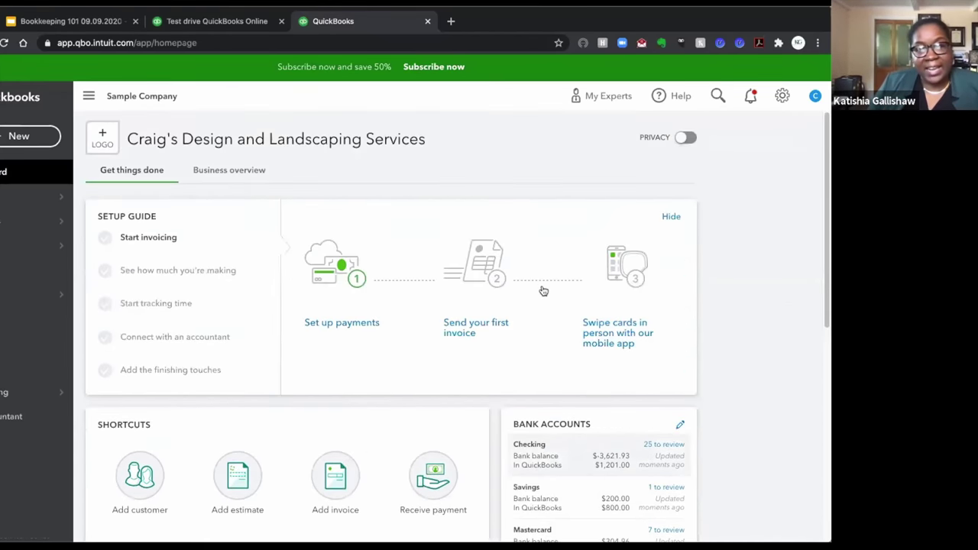
pyautogui.scroll(-3, 557, 308)
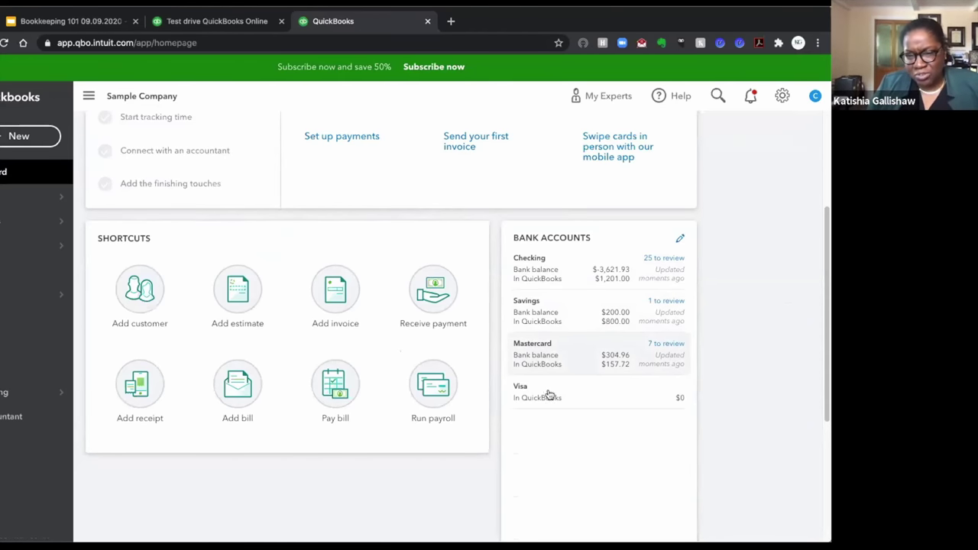
pyautogui.click(558, 285)
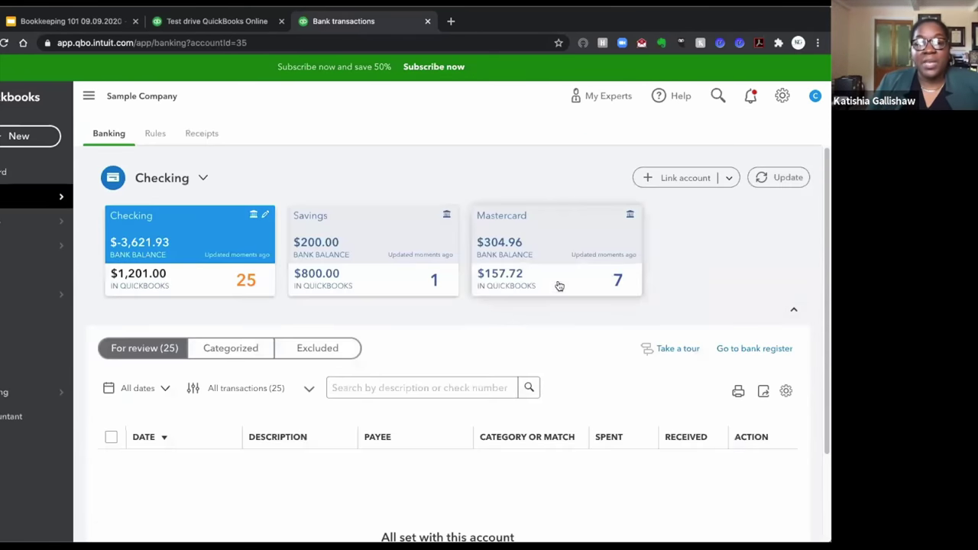
# Step: Turn on Show bank details in the display settings of the Checking account's transaction table
pyautogui.scroll(-1, 481, 323)
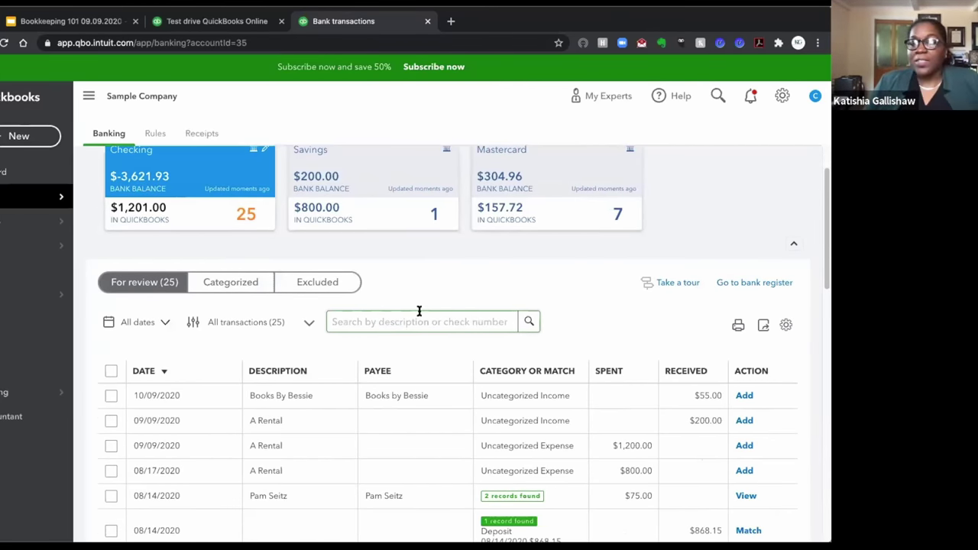
pyautogui.scroll(1, 396, 392)
pyautogui.click(398, 390)
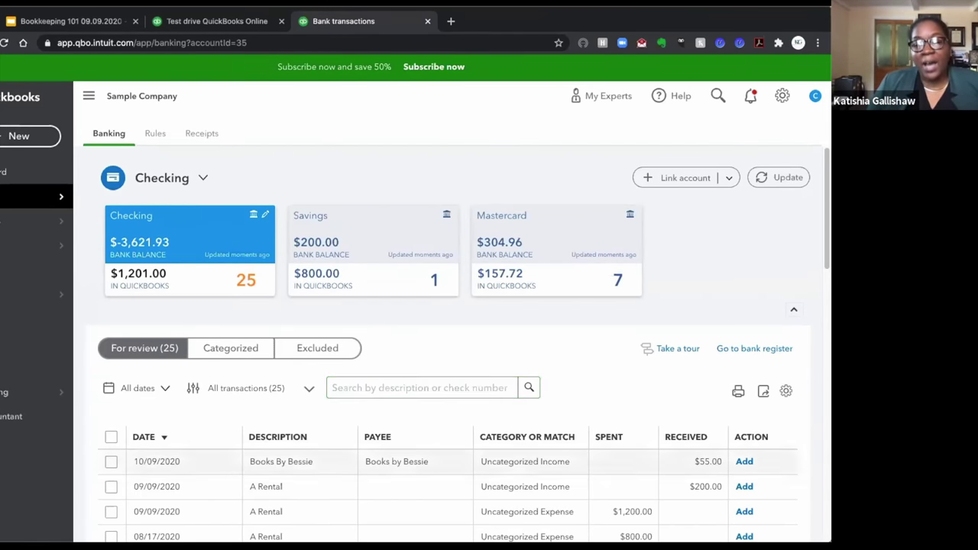
pyautogui.click(787, 390)
pyautogui.scroll(-3, 718, 396)
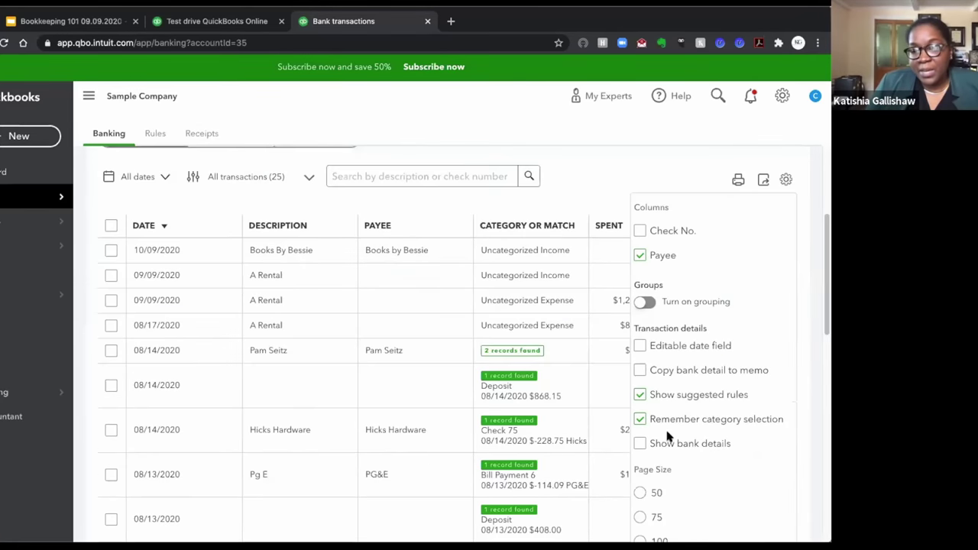
pyautogui.click(650, 439)
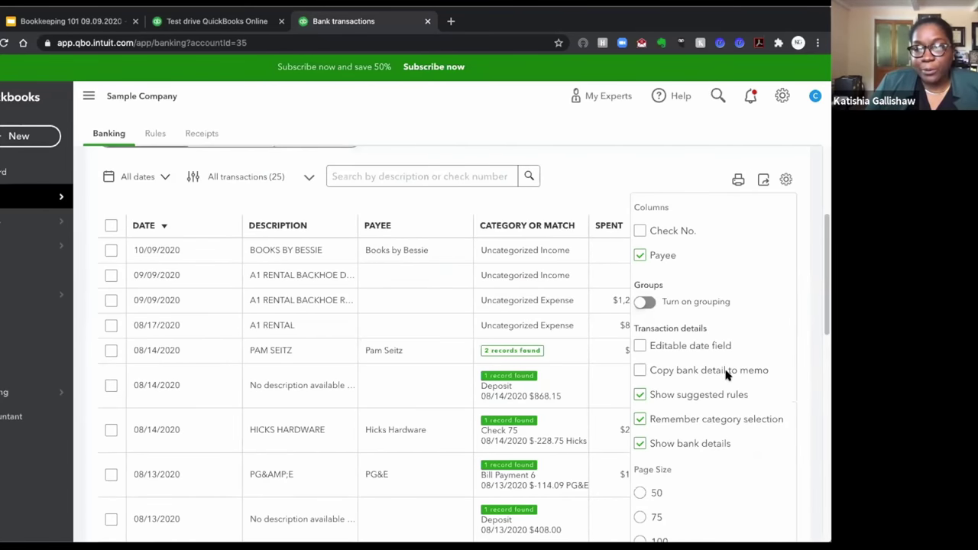
pyautogui.scroll(3, 791, 400)
pyautogui.click(617, 371)
pyautogui.scroll(-3, 460, 330)
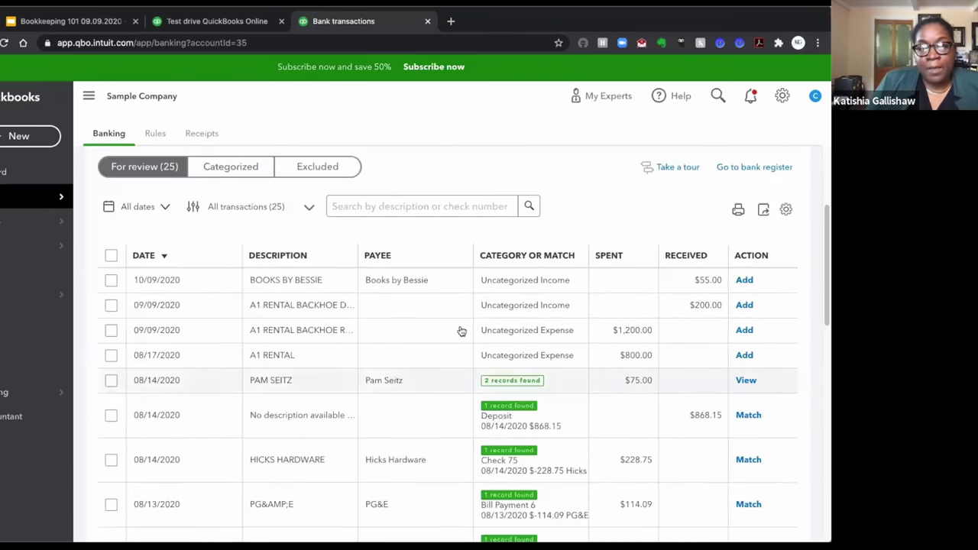
# Step: Expand the details of the 10/09/2020 Books by Bessie deposit in the For review list
pyautogui.scroll(3, 204, 301)
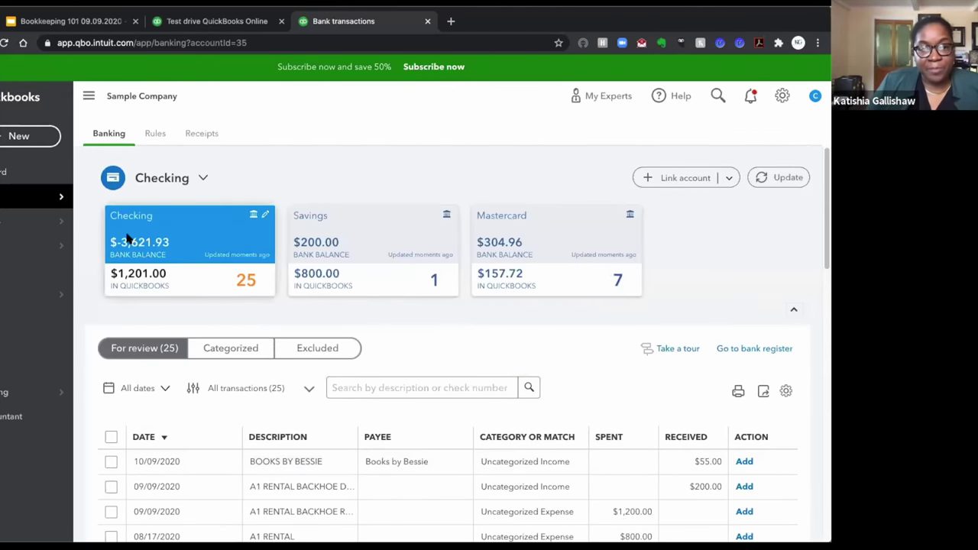
pyautogui.scroll(-1, 175, 445)
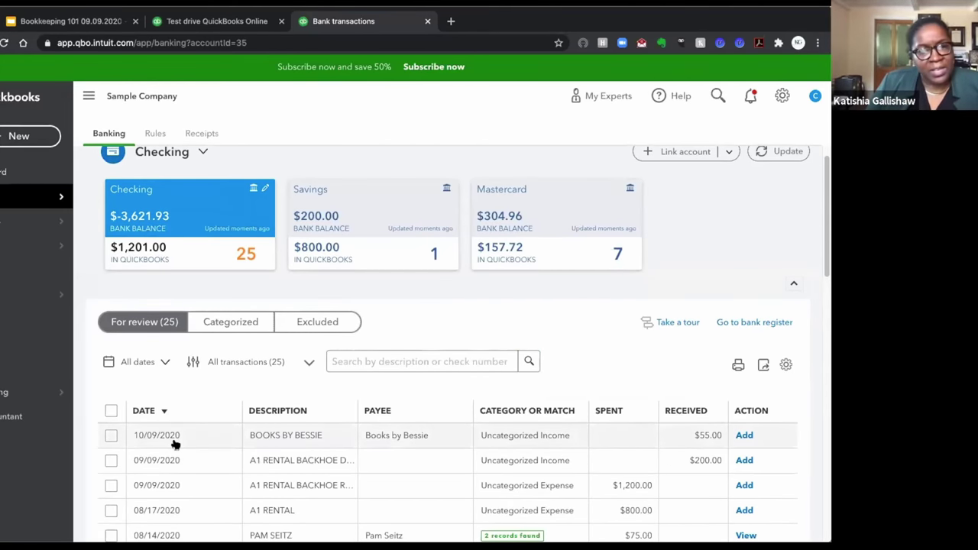
pyautogui.scroll(-1, 175, 445)
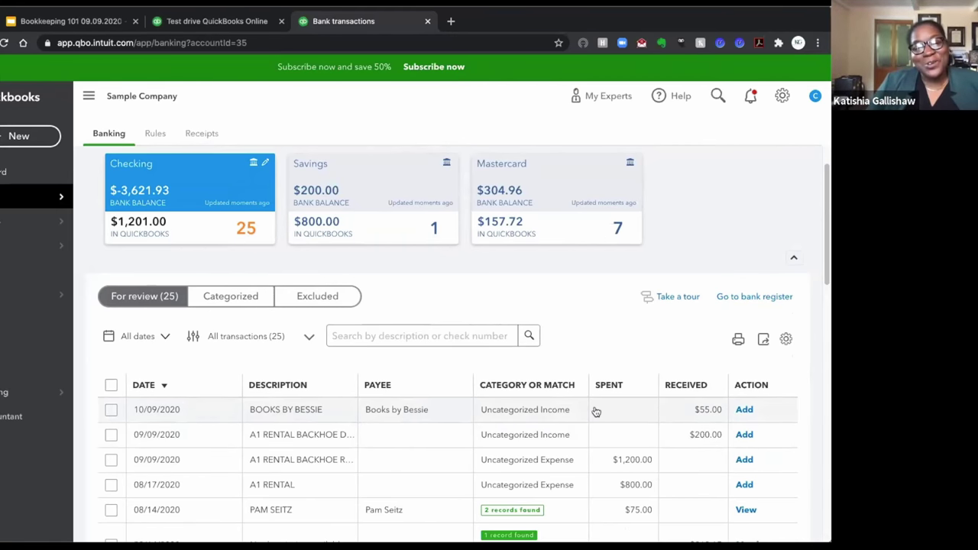
pyautogui.click(515, 414)
pyautogui.scroll(-1, 513, 415)
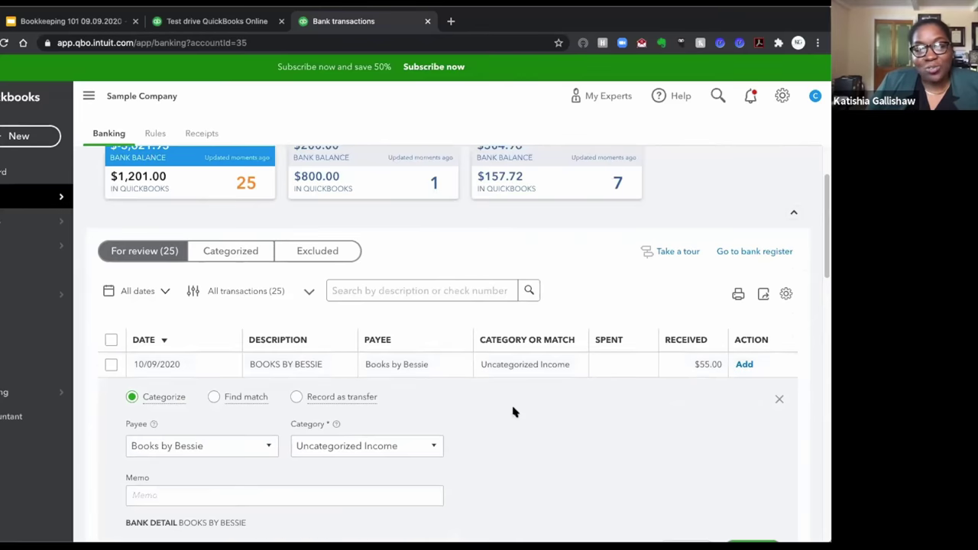
pyautogui.scroll(-1, 514, 414)
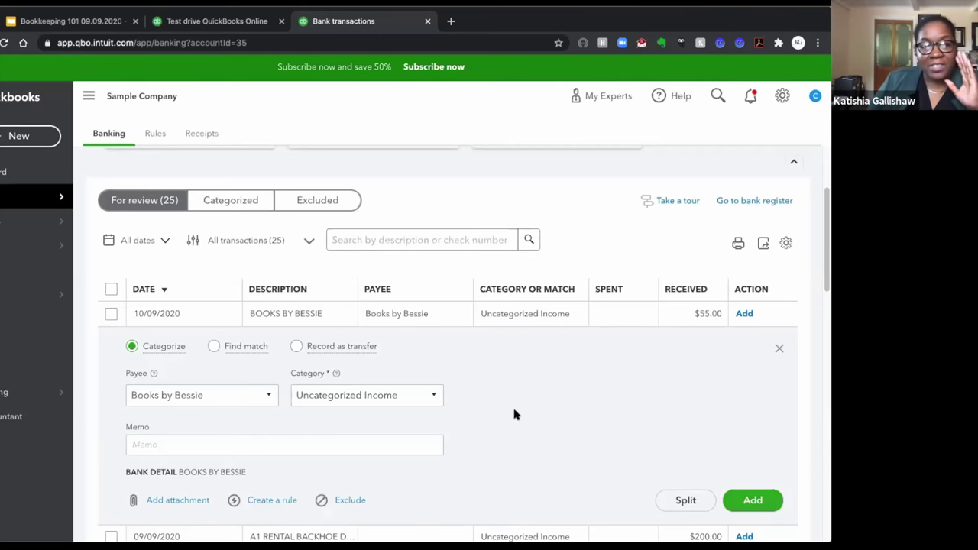
# Step: Set the Books by Bessie deposit's category to Landscaping Services and add the transaction to the books
pyautogui.click(436, 398)
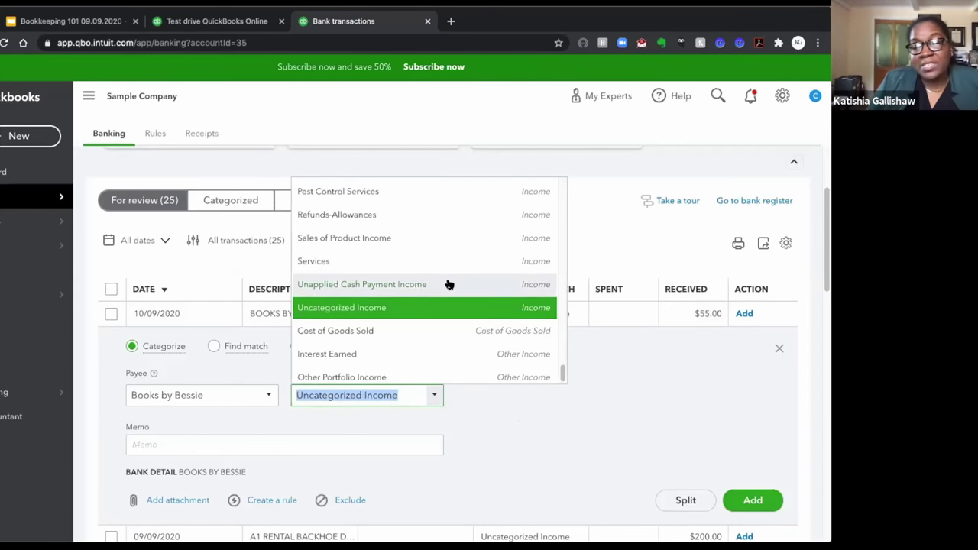
pyautogui.scroll(1, 448, 285)
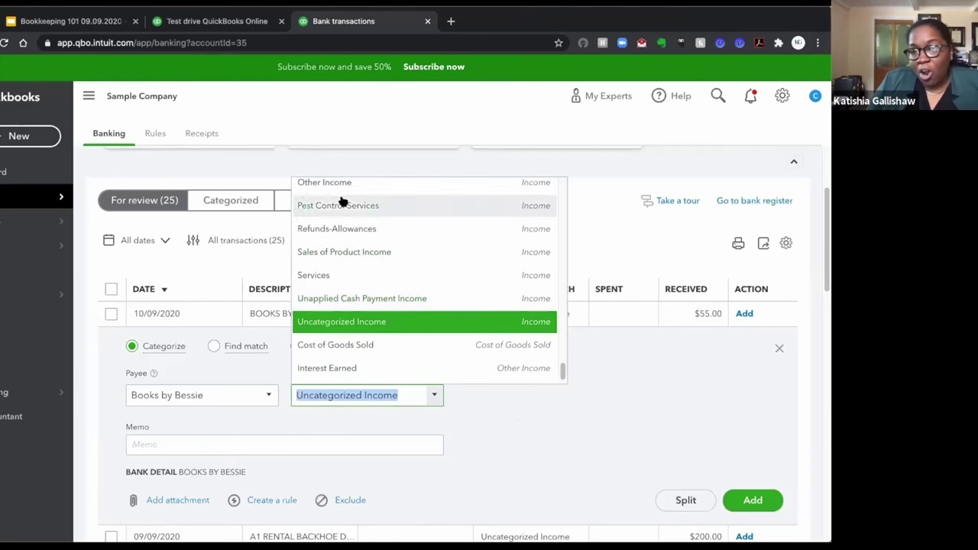
pyautogui.scroll(1, 360, 266)
pyautogui.scroll(1, 365, 265)
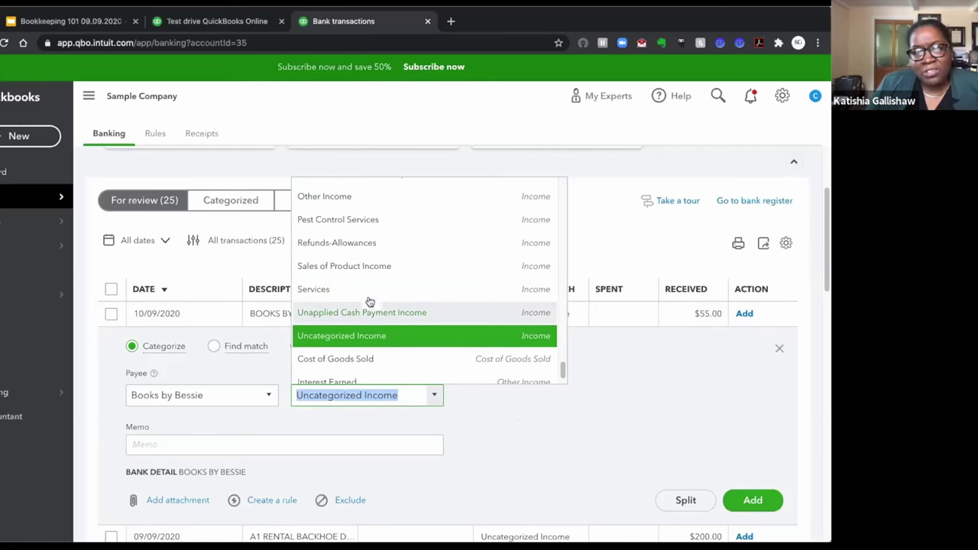
pyautogui.scroll(4, 373, 297)
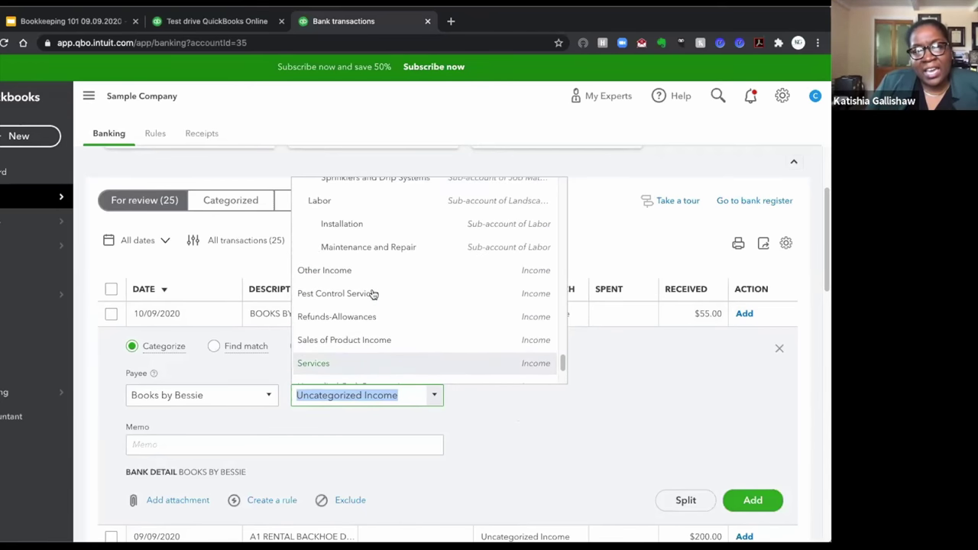
pyautogui.scroll(4, 372, 297)
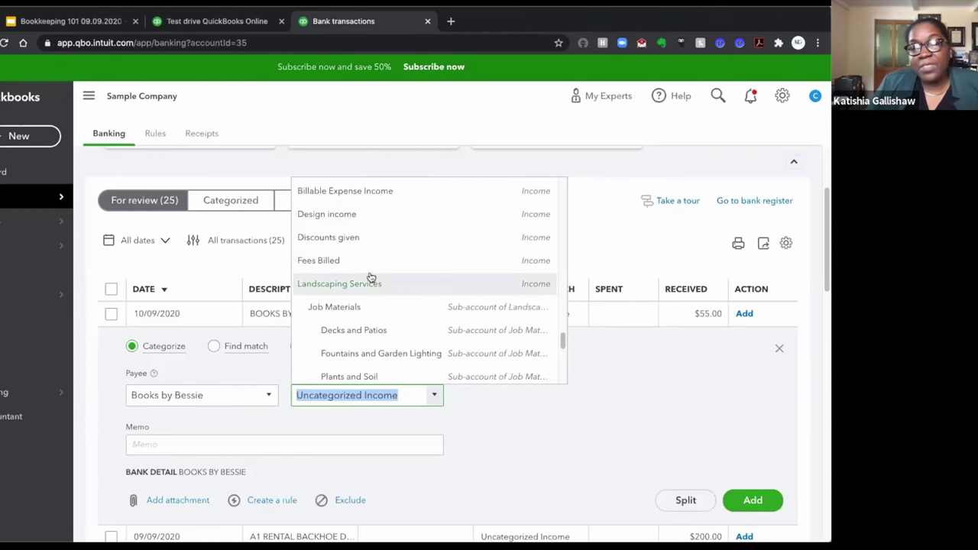
pyautogui.click(536, 288)
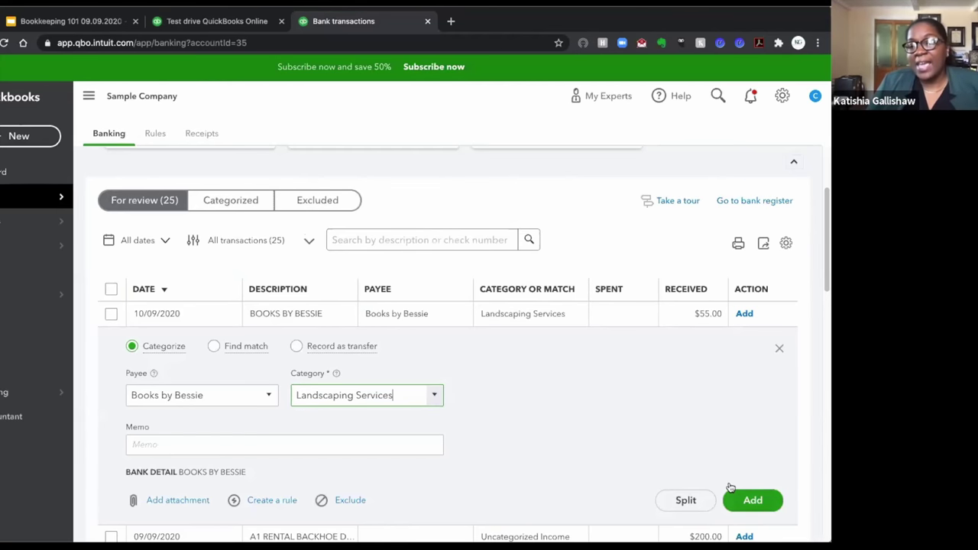
pyautogui.click(755, 498)
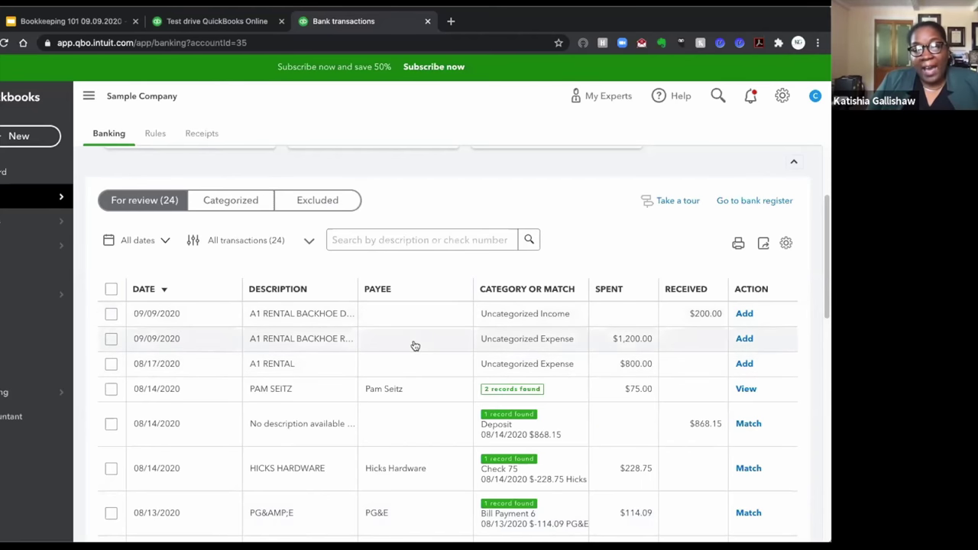
# Step: Set the category of the 09/09/2020 A1 Rental backhoe rental expense of $1,200.00 to Equipment Rental and add it to the books
pyautogui.click(447, 348)
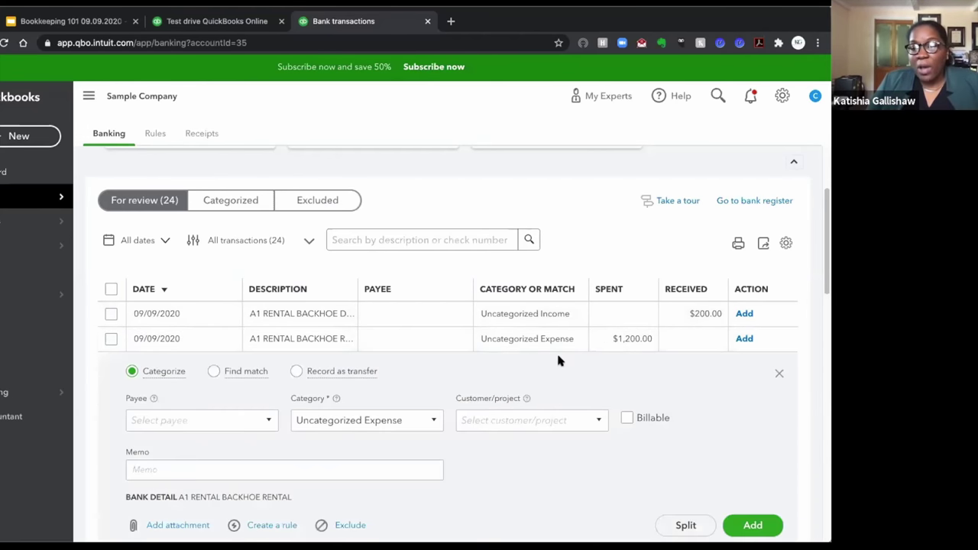
pyautogui.click(432, 422)
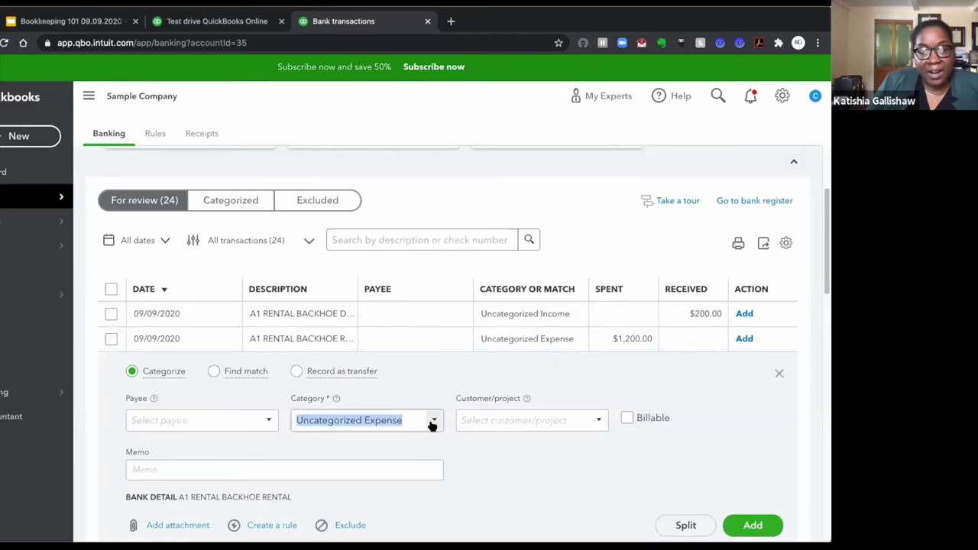
pyautogui.scroll(-1, 445, 327)
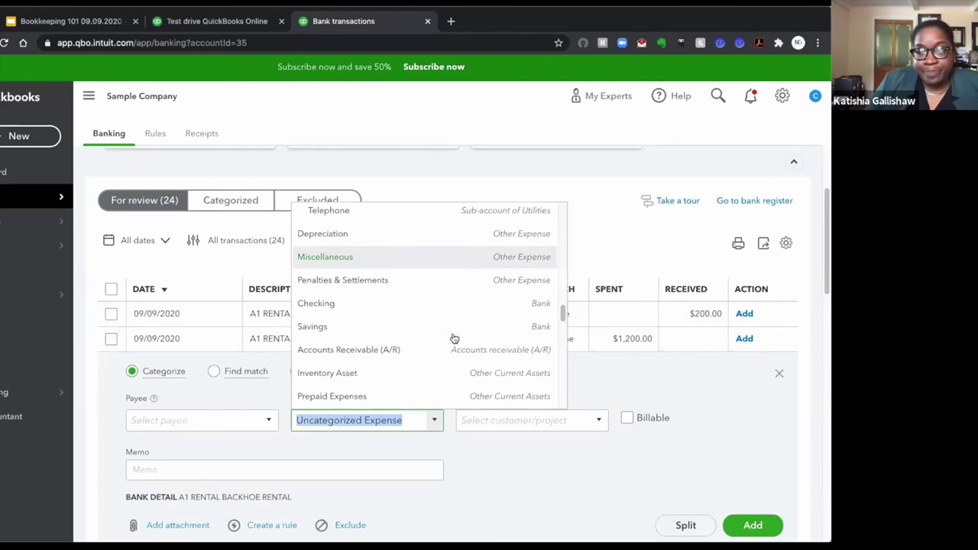
pyautogui.scroll(-3, 454, 339)
pyautogui.scroll(10, 454, 338)
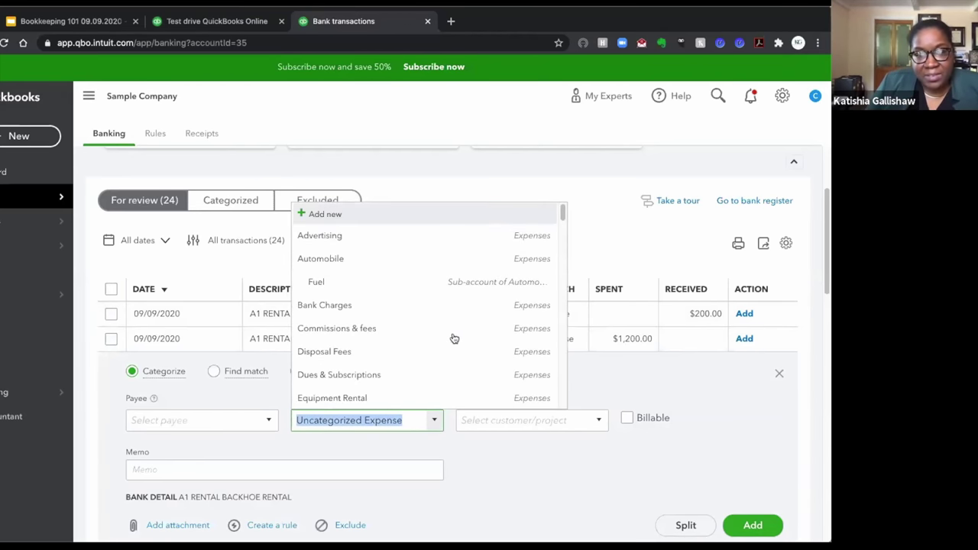
pyautogui.scroll(1, 454, 338)
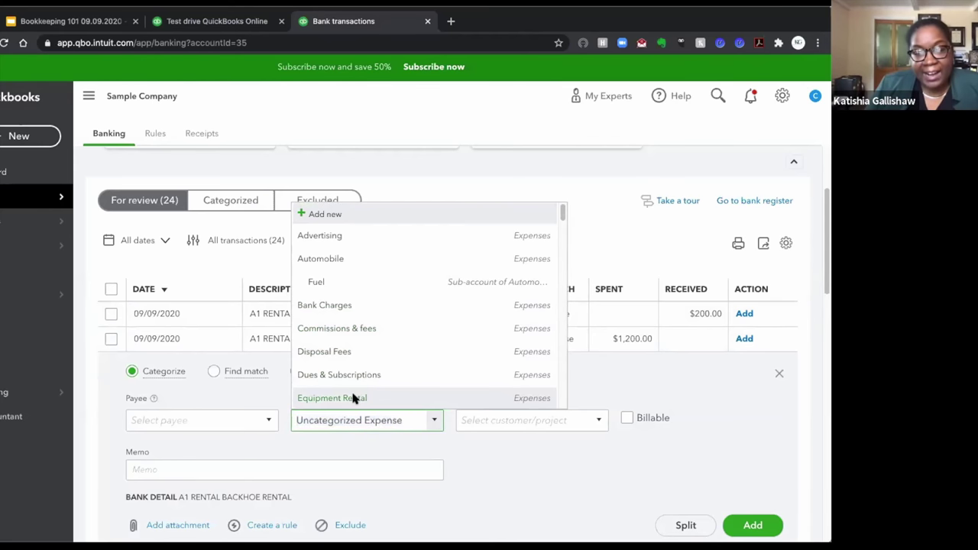
pyautogui.click(354, 399)
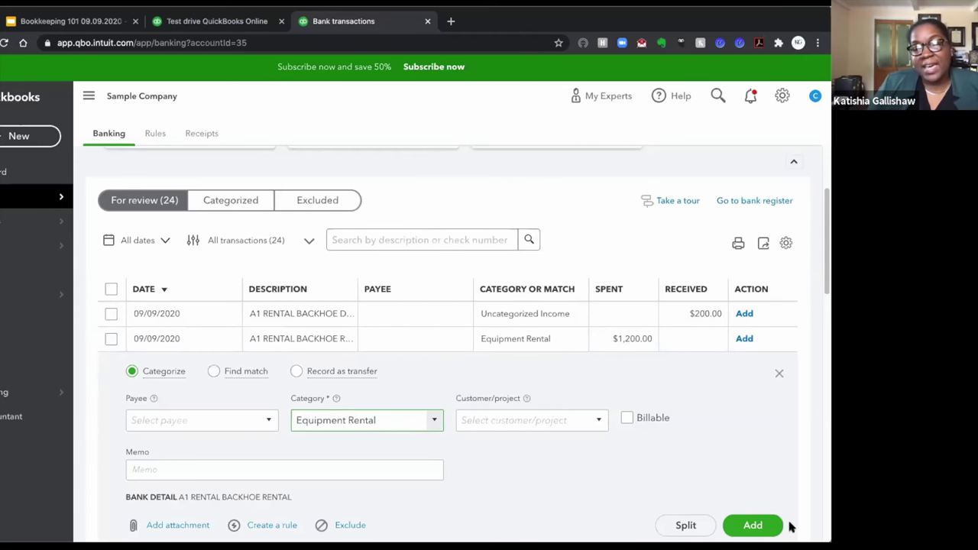
pyautogui.click(757, 525)
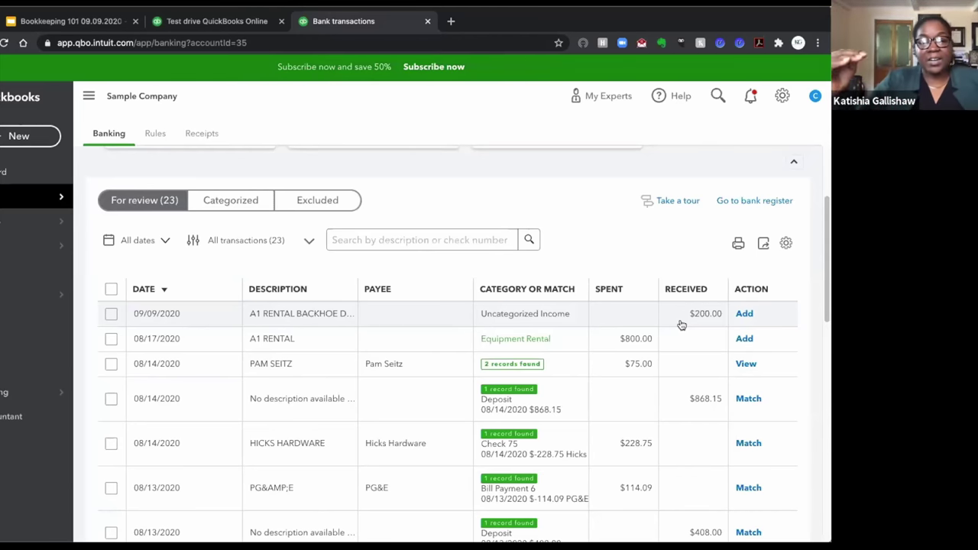
# Step: Categorize the 09/09/2020 A1 Rental backhoe deposit refund of $200.00 as Opening Balance Equity and add it to the books
pyautogui.click(537, 319)
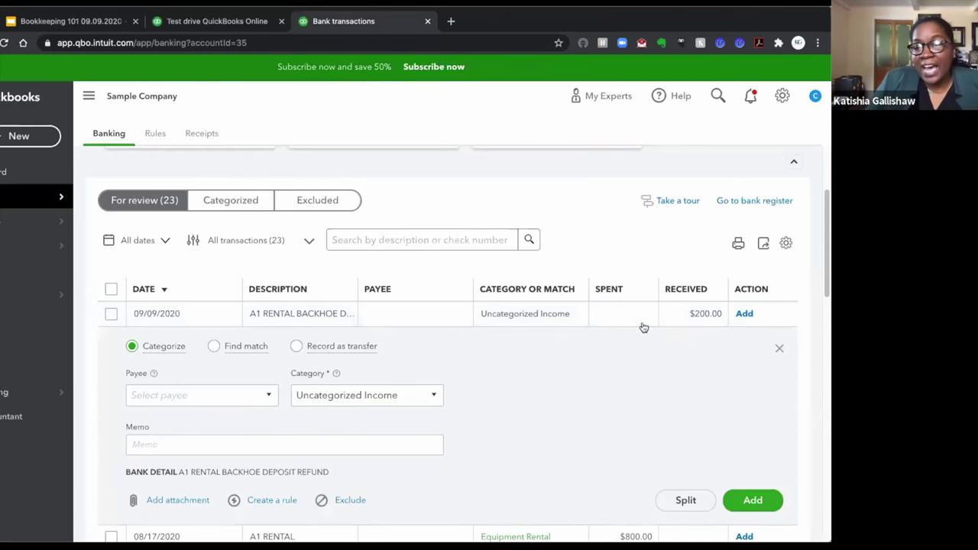
pyautogui.click(434, 396)
pyautogui.scroll(3, 456, 330)
pyautogui.scroll(10, 456, 330)
pyautogui.scroll(-8, 451, 334)
pyautogui.scroll(1, 449, 334)
pyautogui.scroll(10, 450, 333)
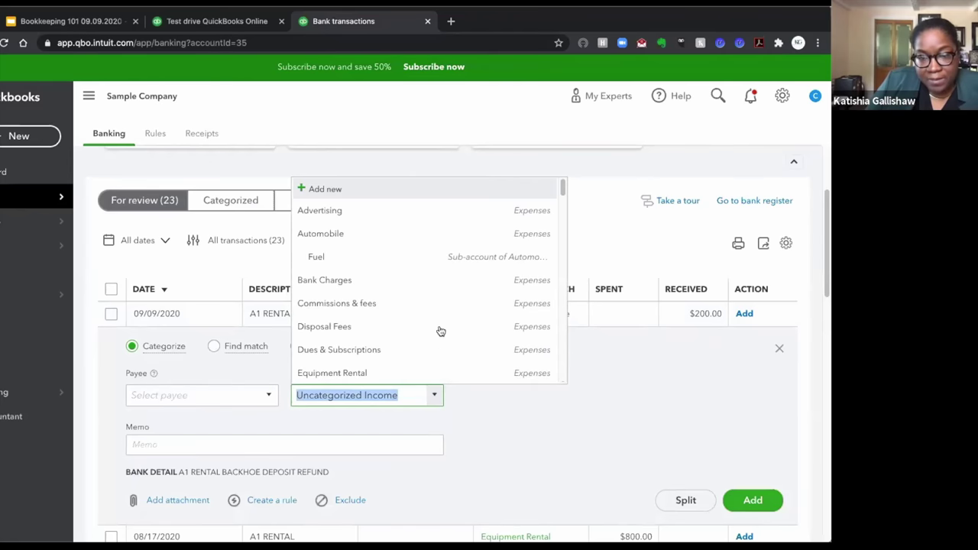
pyautogui.scroll(-8, 441, 330)
pyautogui.scroll(-8, 445, 330)
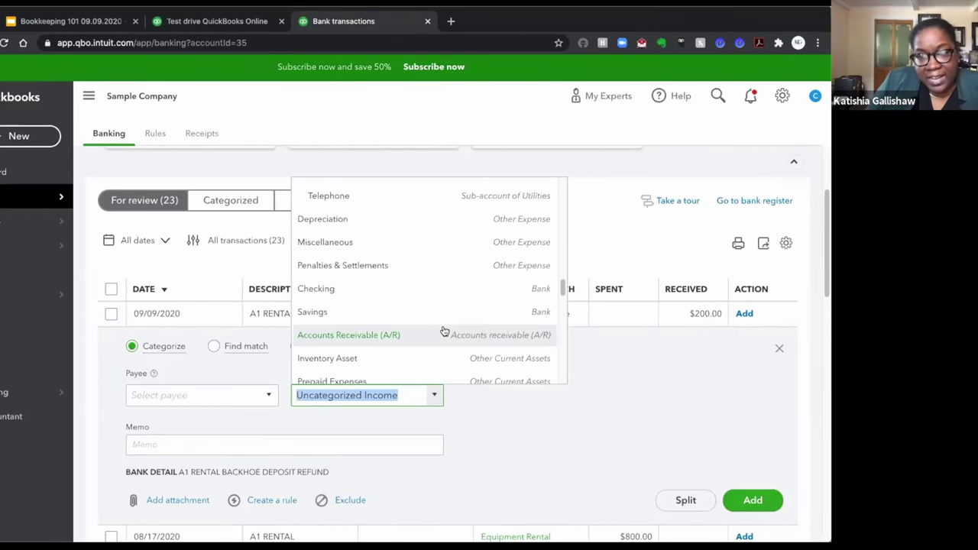
pyautogui.scroll(-3, 444, 330)
pyautogui.scroll(-5, 444, 330)
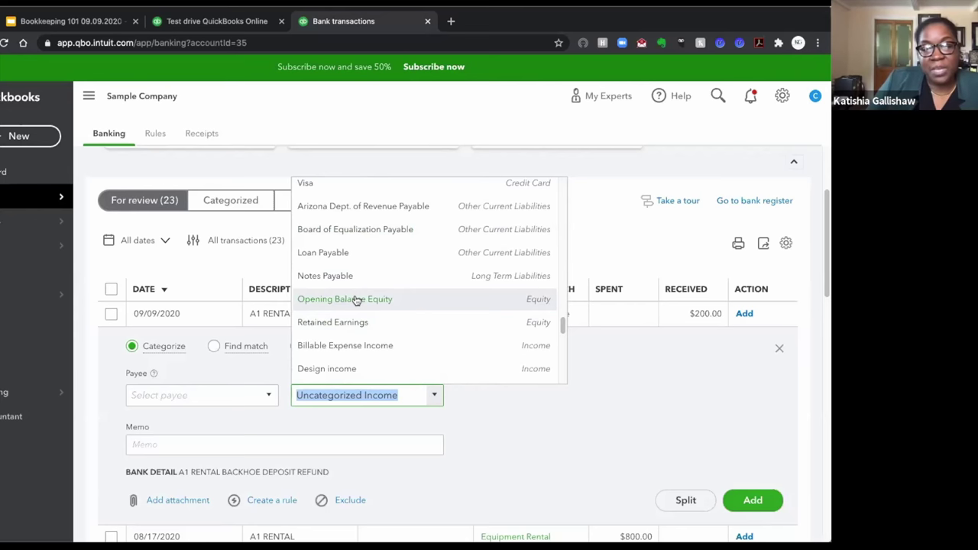
pyautogui.click(356, 299)
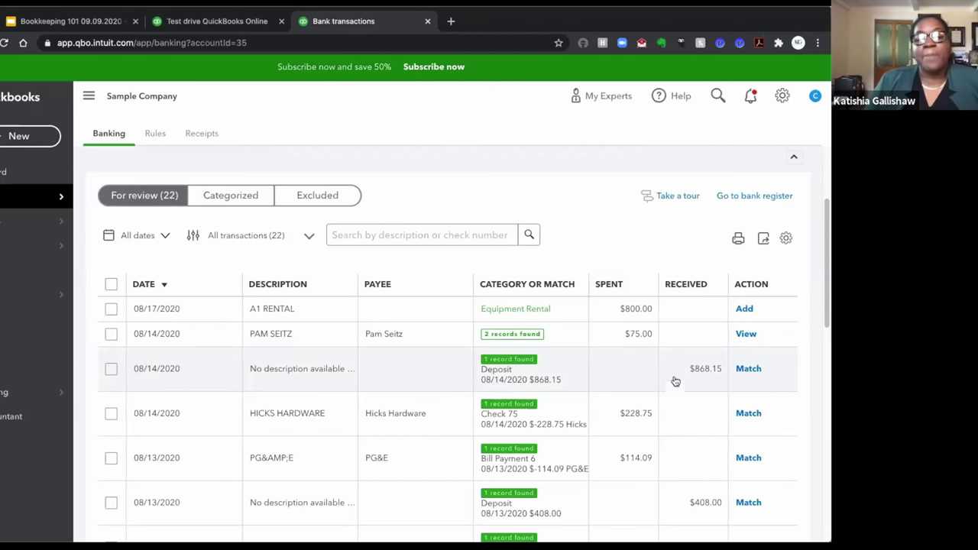
# Step: Look over the Checking and Savings transactions awaiting review, and open the Mastercard account's For review list
pyautogui.scroll(-3, 672, 378)
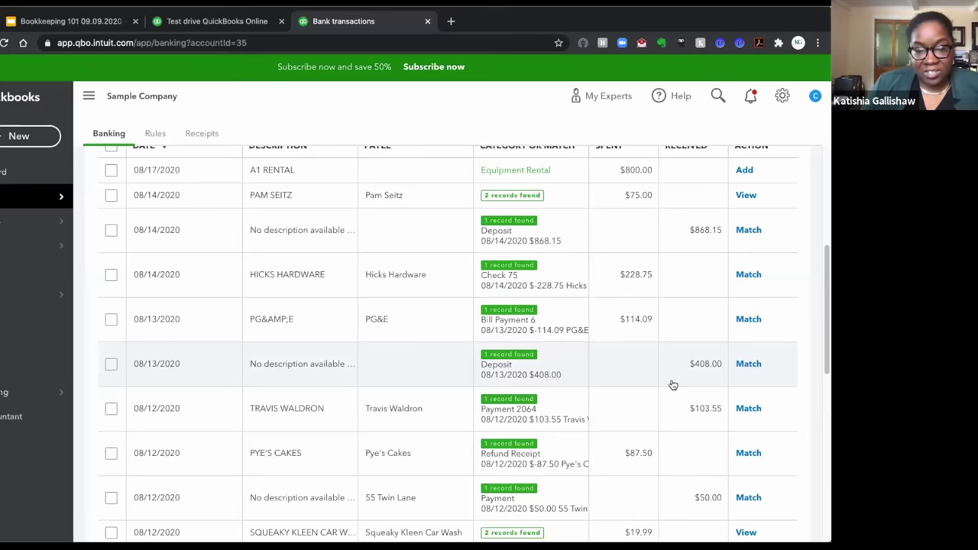
pyautogui.scroll(4, 670, 385)
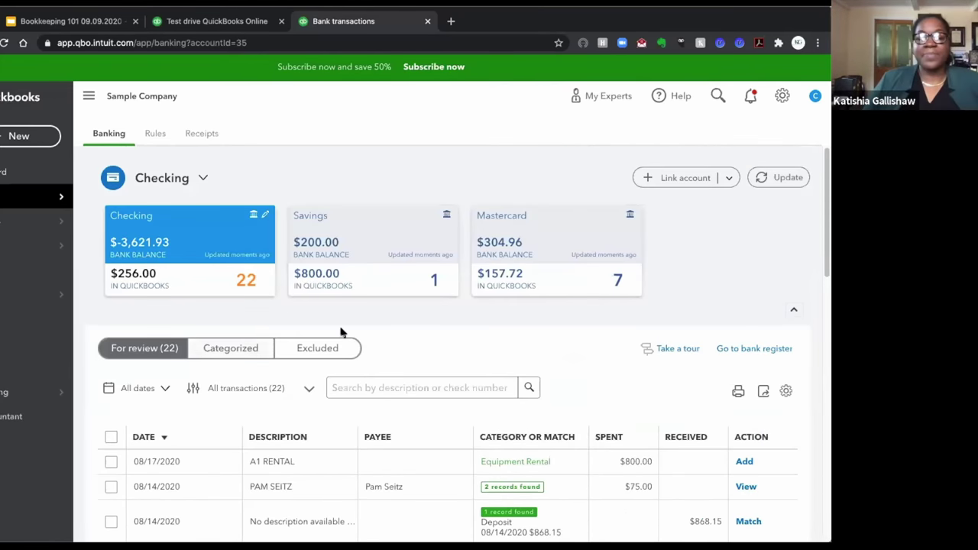
pyautogui.click(425, 281)
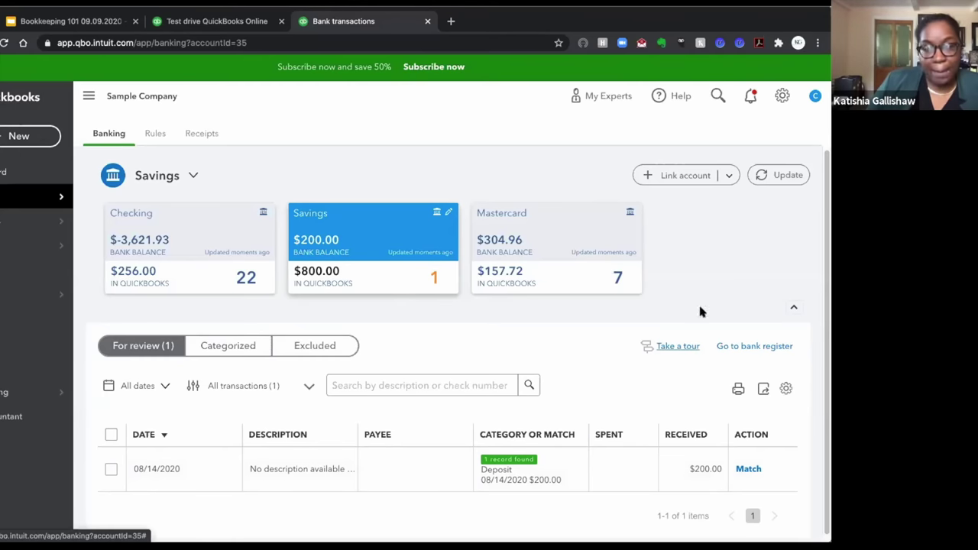
pyautogui.click(520, 283)
pyautogui.scroll(-1, 493, 317)
pyautogui.scroll(-2, 493, 330)
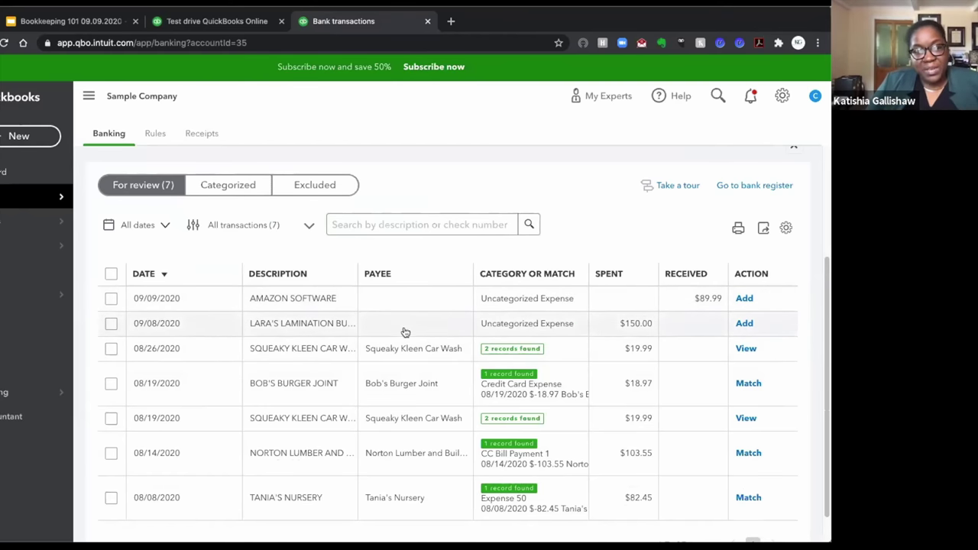
# Step: Set the category of the 09/08/2020 Lara's Lamination business card expense to Supplies and add it to the books
pyautogui.click(432, 337)
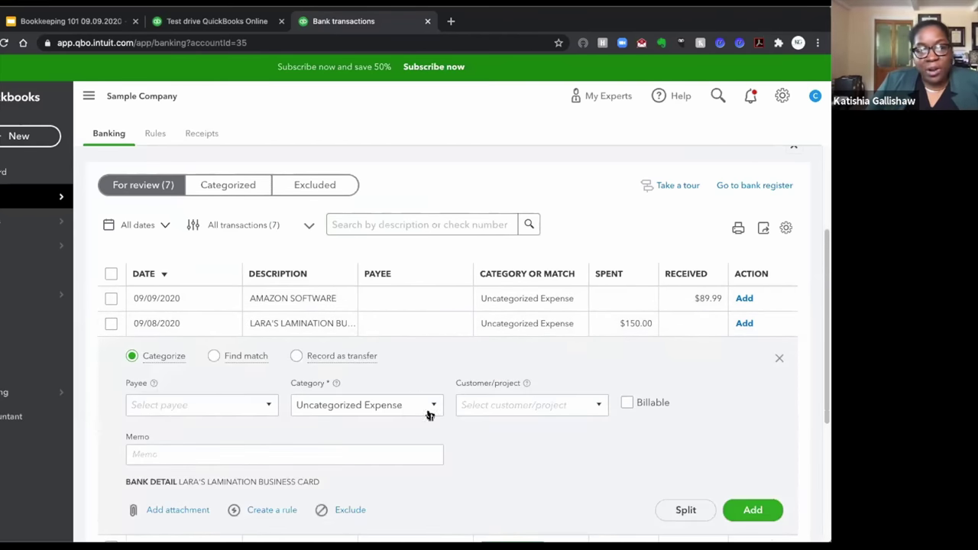
pyautogui.click(432, 408)
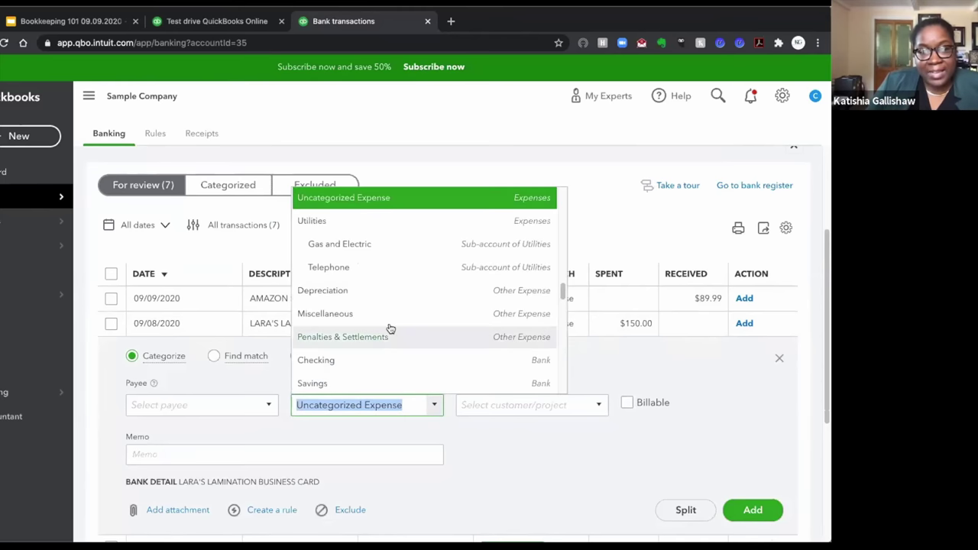
pyautogui.scroll(3, 388, 321)
pyautogui.scroll(3, 386, 303)
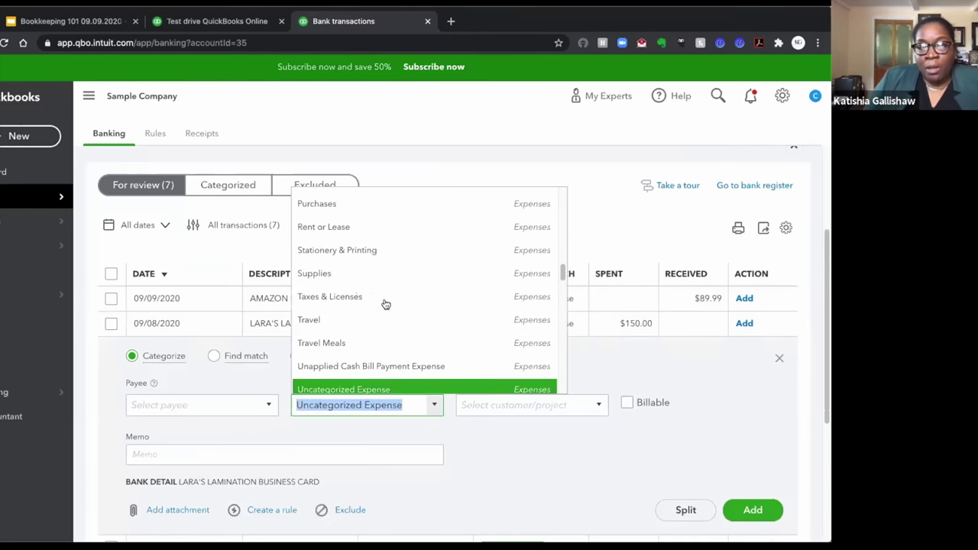
pyautogui.click(304, 280)
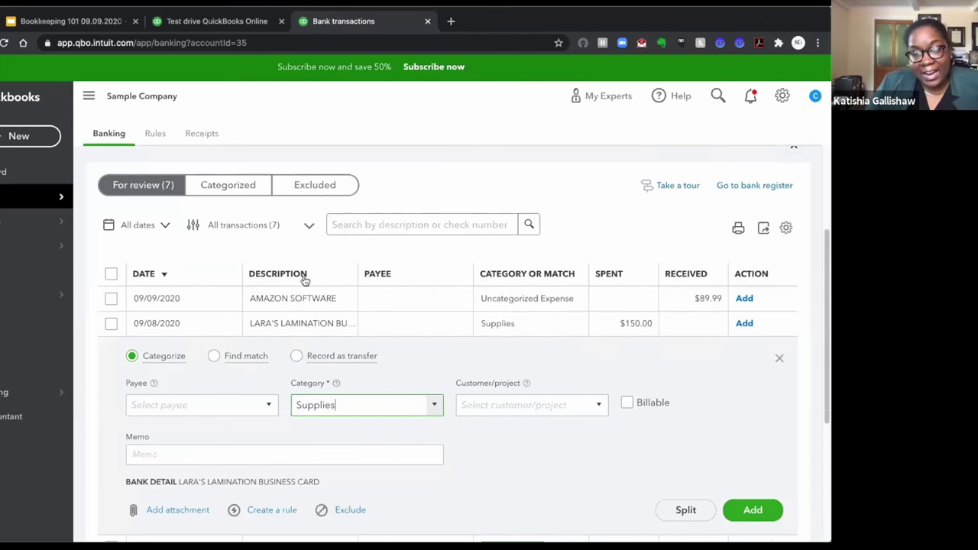
pyautogui.click(749, 510)
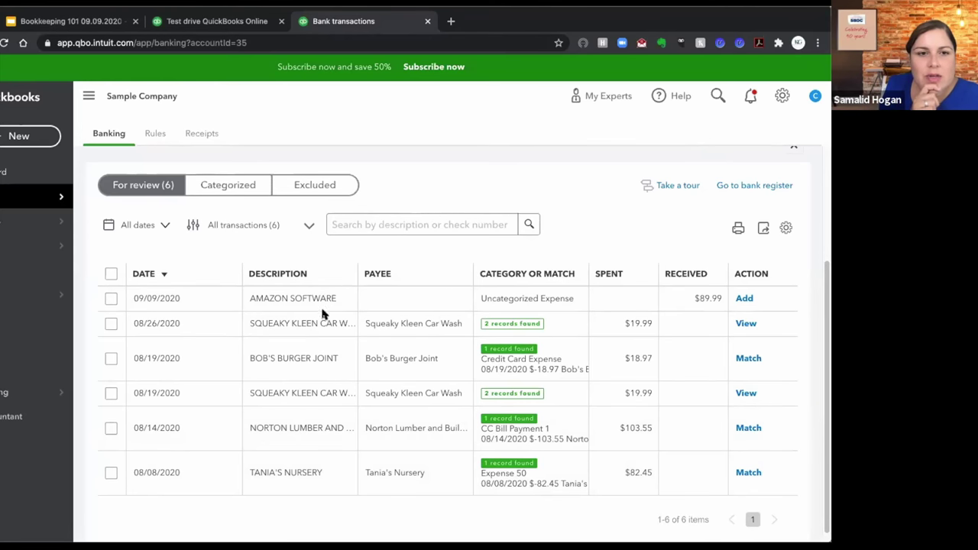
# Step: Undo the Lara's Lamination entry among the Mastercard's categorized transactions and return to the For review list
pyautogui.scroll(2, 300, 353)
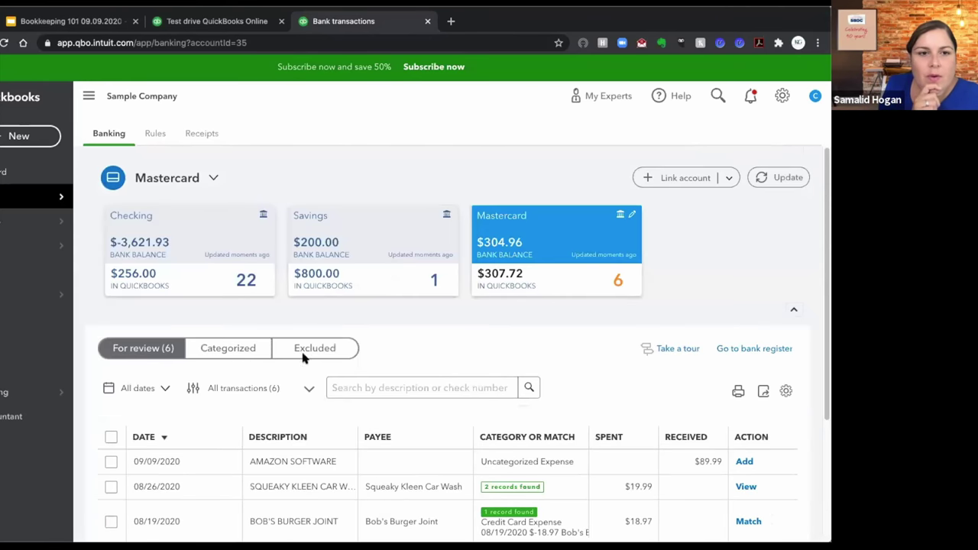
pyautogui.scroll(-1, 308, 349)
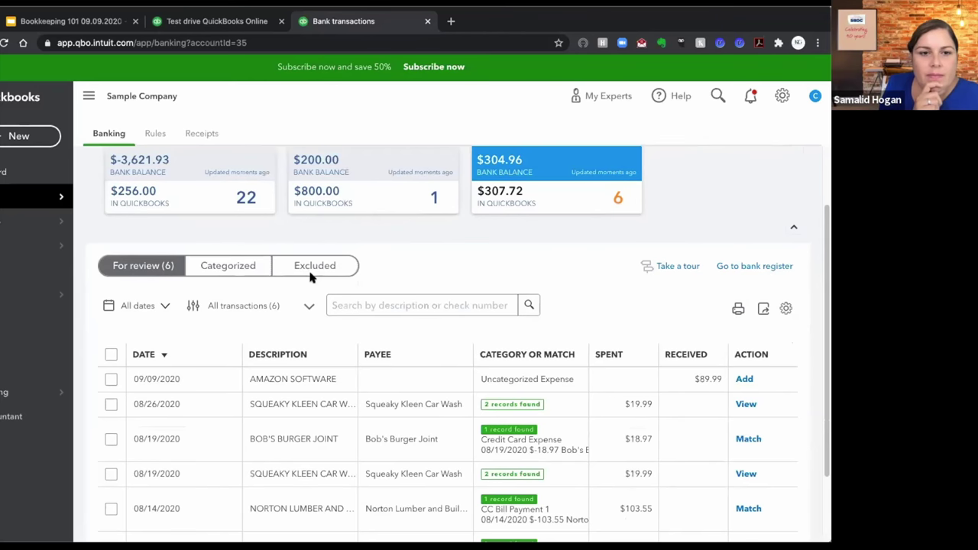
pyautogui.click(246, 269)
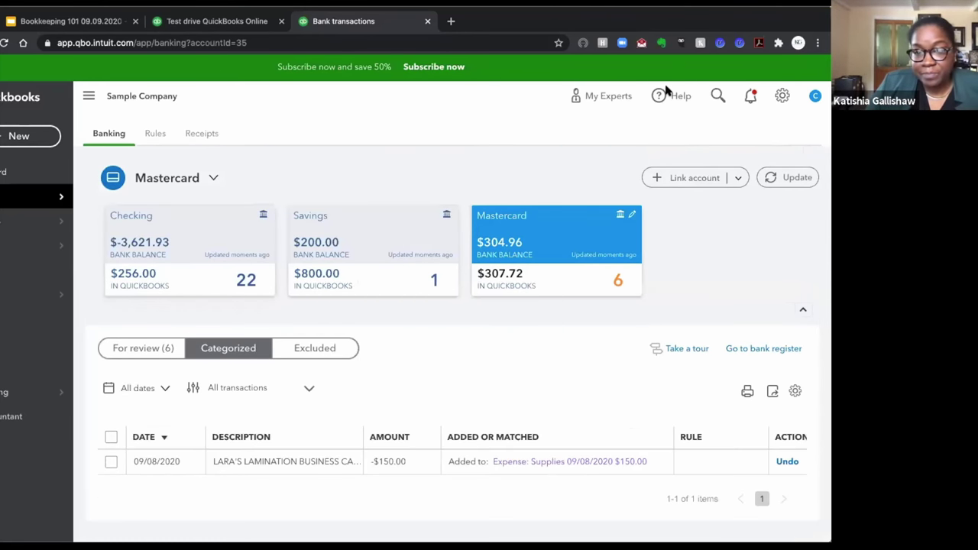
pyautogui.click(788, 461)
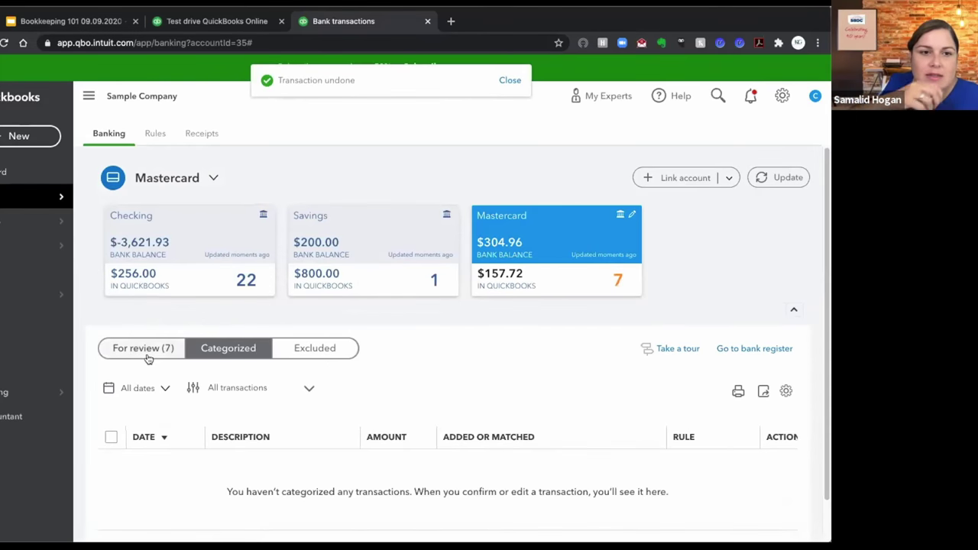
pyautogui.click(148, 356)
pyautogui.scroll(-5, 424, 390)
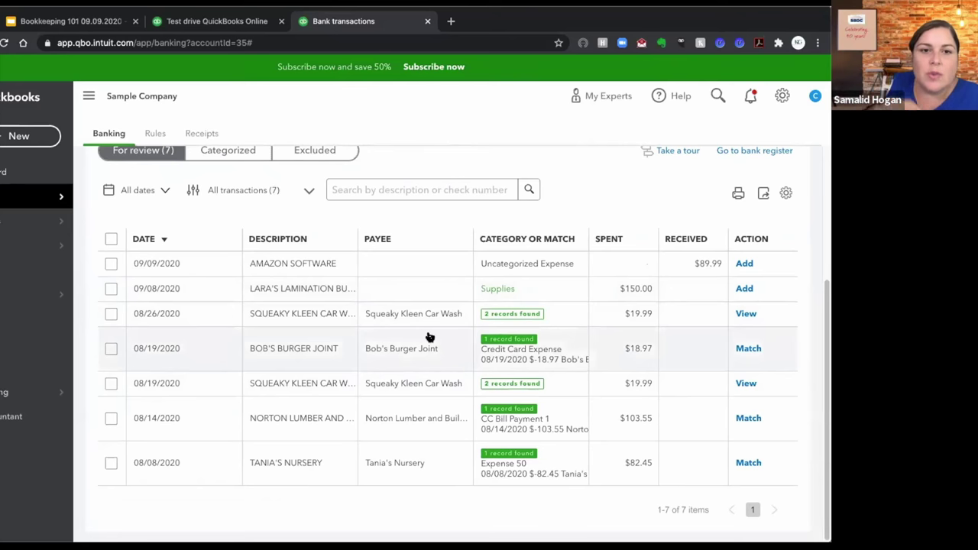
# Step: Assign the Lara's Lamination expense to the customer listed directly after Dukes Basketball Camp in its Customer/project field
pyautogui.click(414, 297)
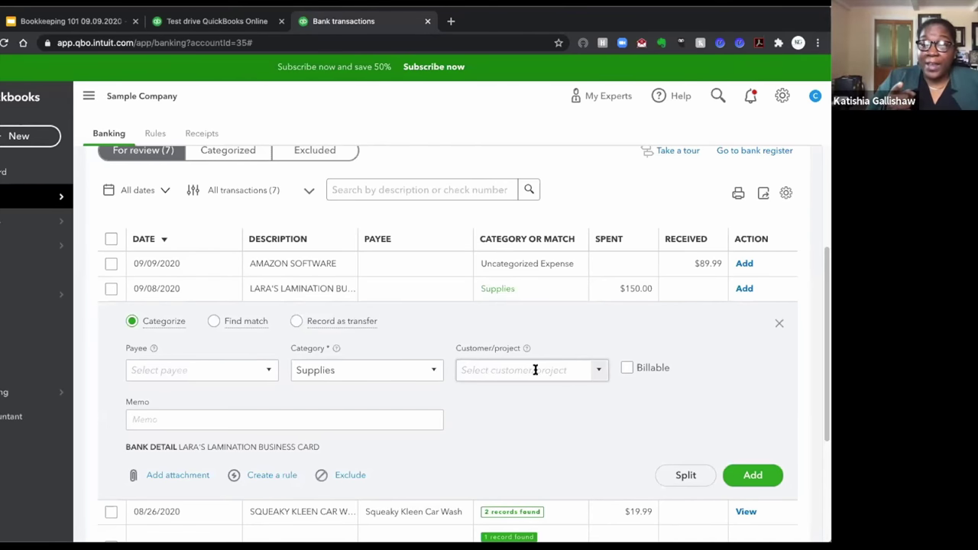
pyautogui.click(598, 373)
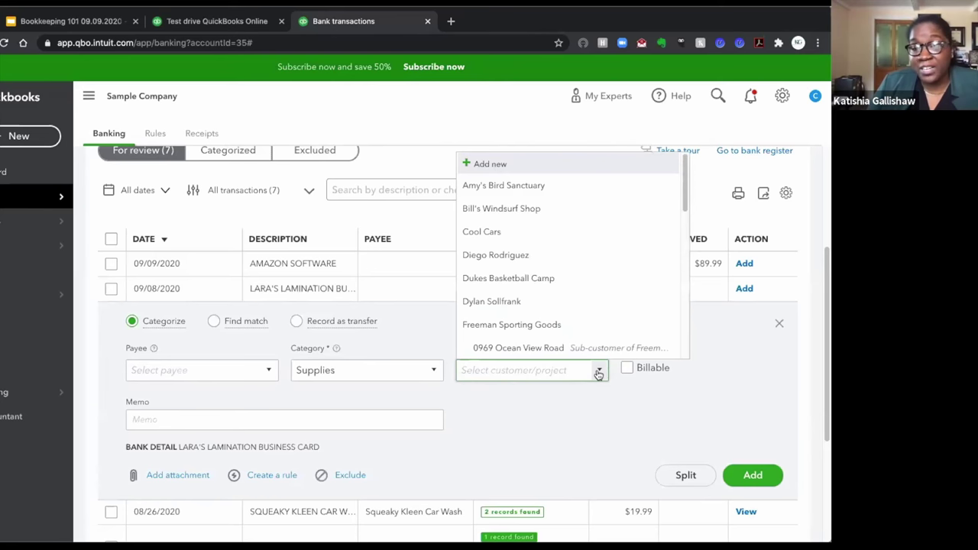
pyautogui.click(599, 372)
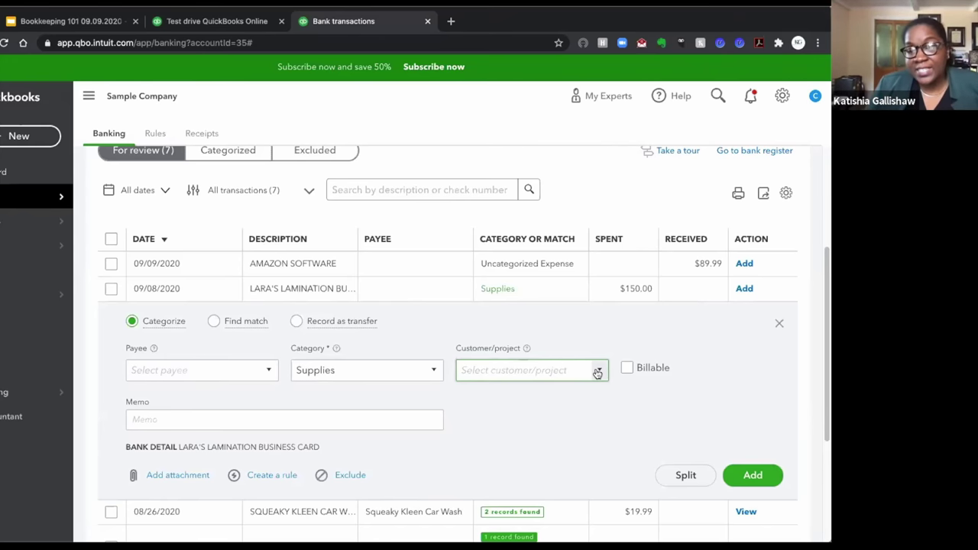
pyautogui.click(599, 373)
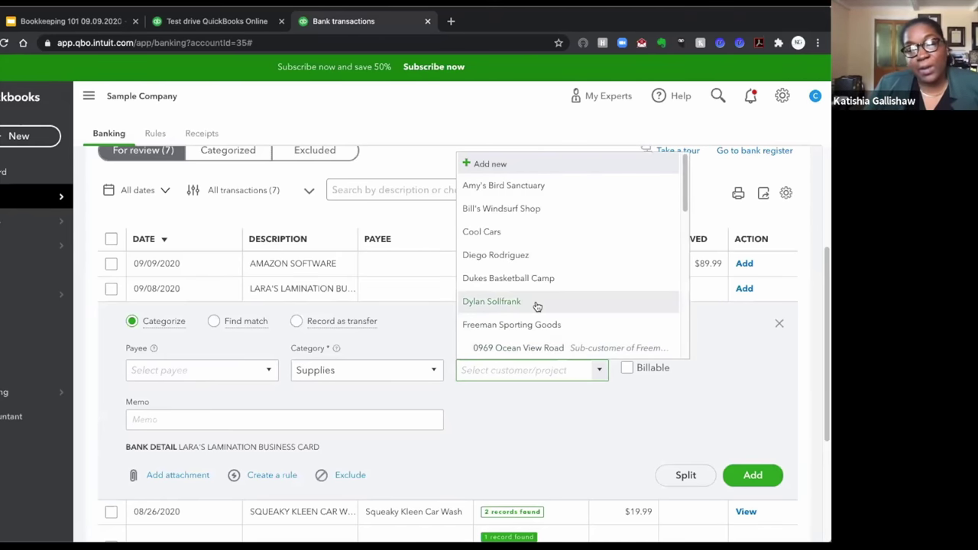
pyautogui.click(538, 303)
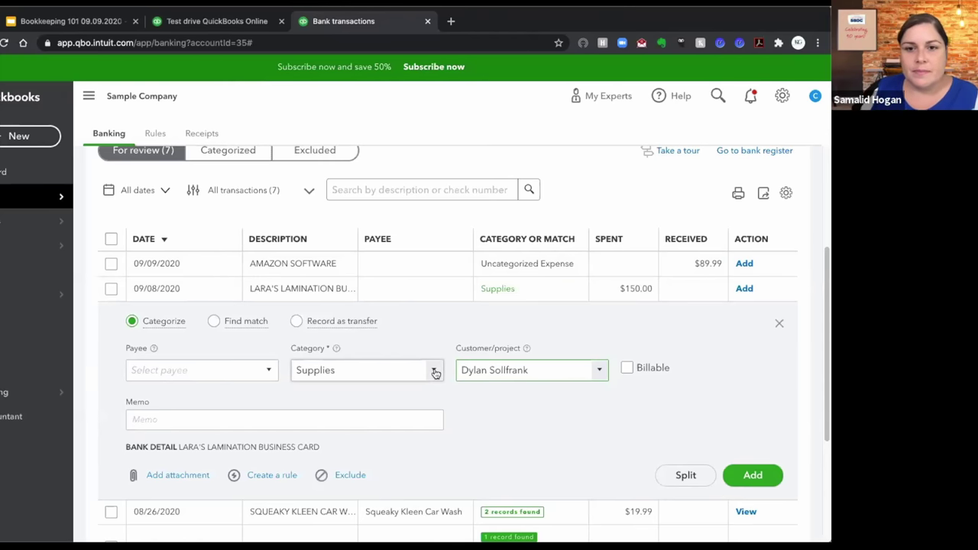
pyautogui.click(461, 264)
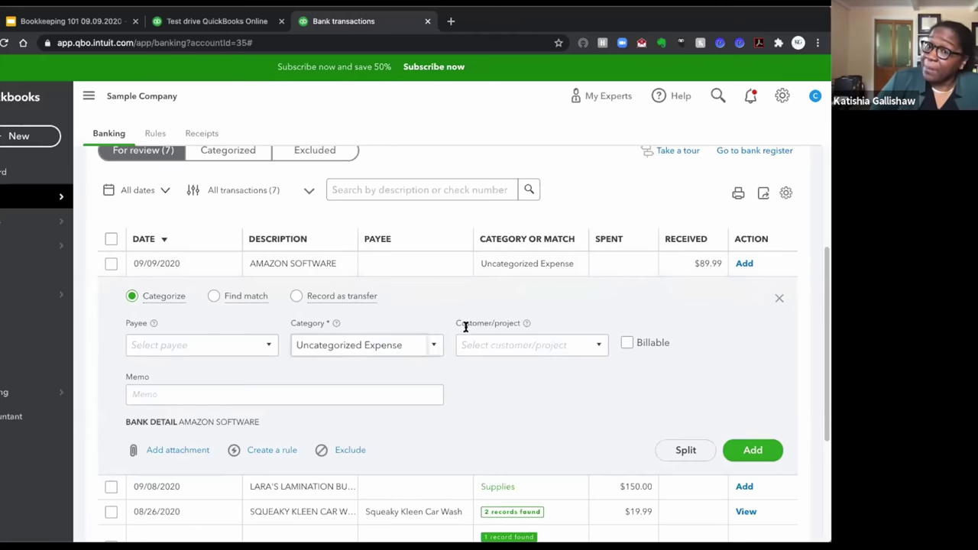
pyautogui.scroll(-3, 439, 321)
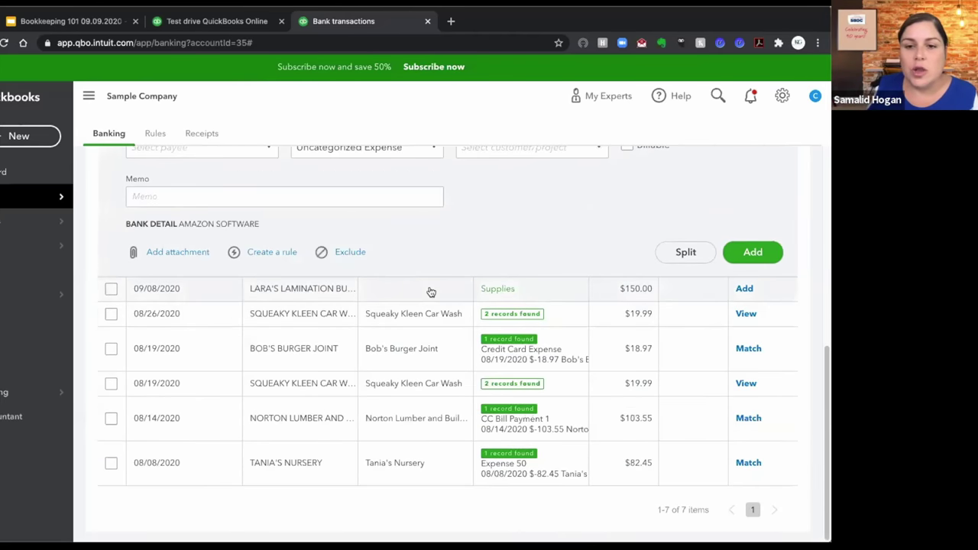
pyautogui.click(431, 292)
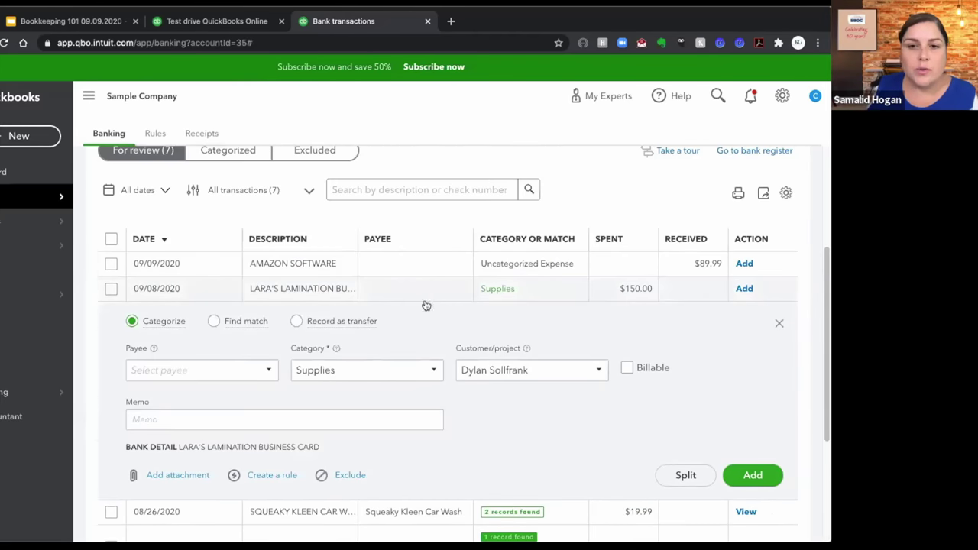
pyautogui.click(434, 376)
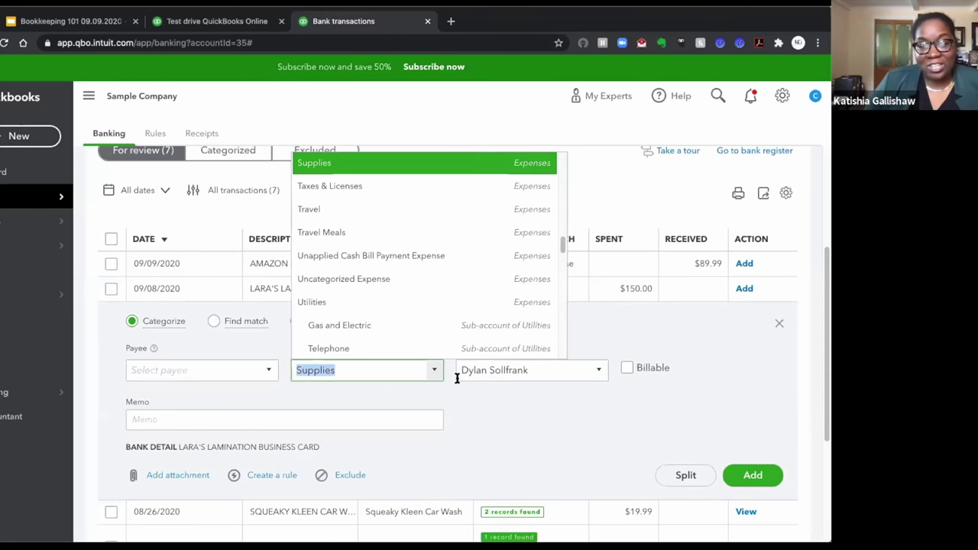
pyautogui.press('Tab')
pyautogui.scroll(-1, 649, 468)
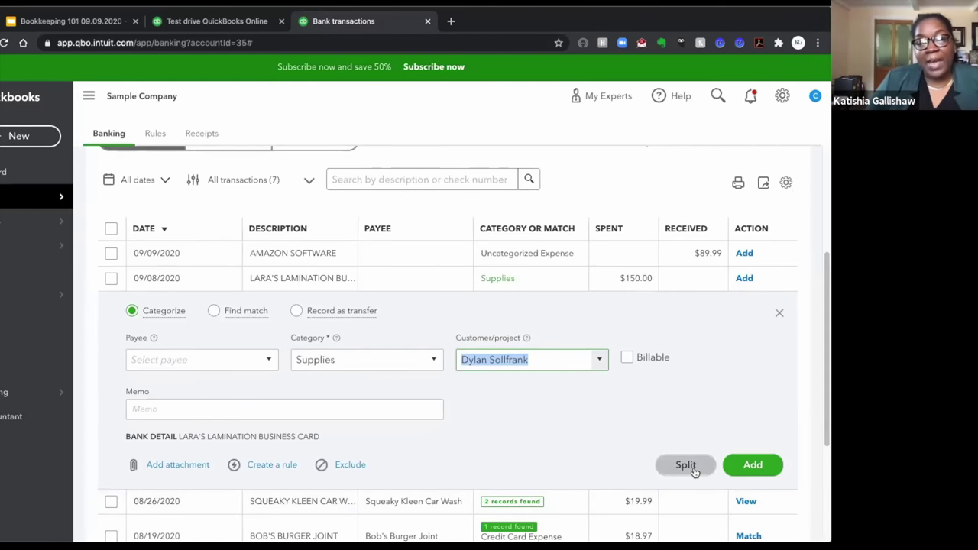
# Step: Split the Lara's Lamination transaction, assigning the first line to the Loan Payable category with an amount of 100
pyautogui.click(694, 471)
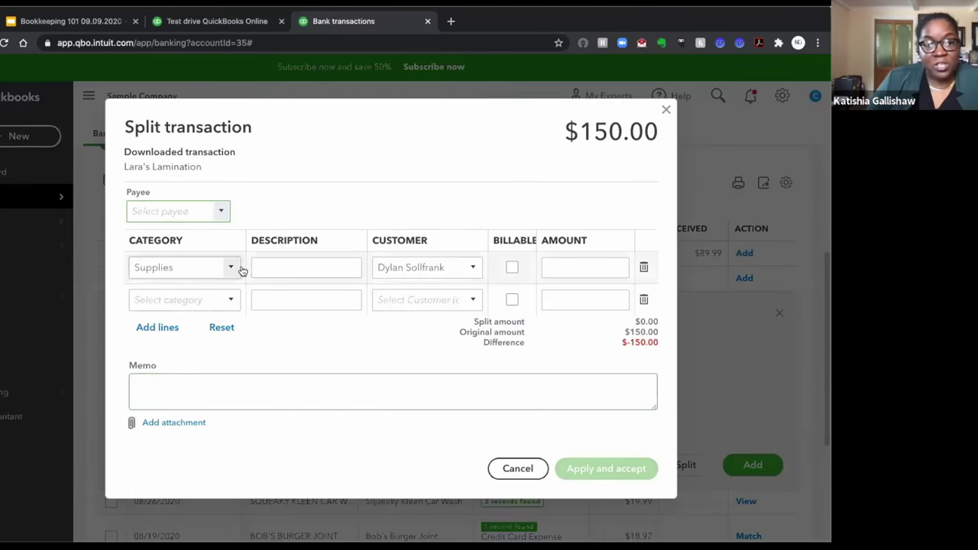
pyautogui.click(231, 267)
pyautogui.scroll(-5, 253, 355)
pyautogui.scroll(-10, 261, 363)
pyautogui.scroll(7, 258, 367)
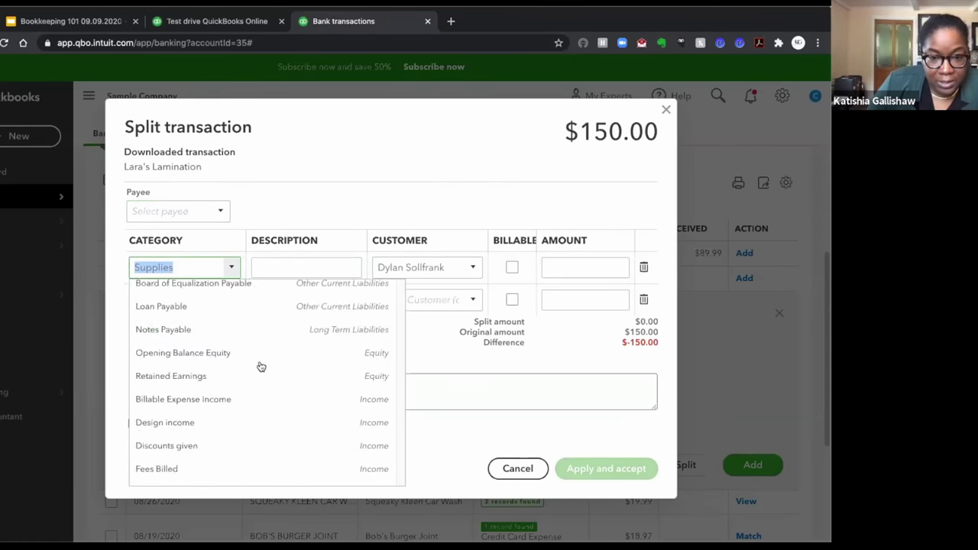
pyautogui.scroll(10, 261, 367)
pyautogui.scroll(-15, 261, 366)
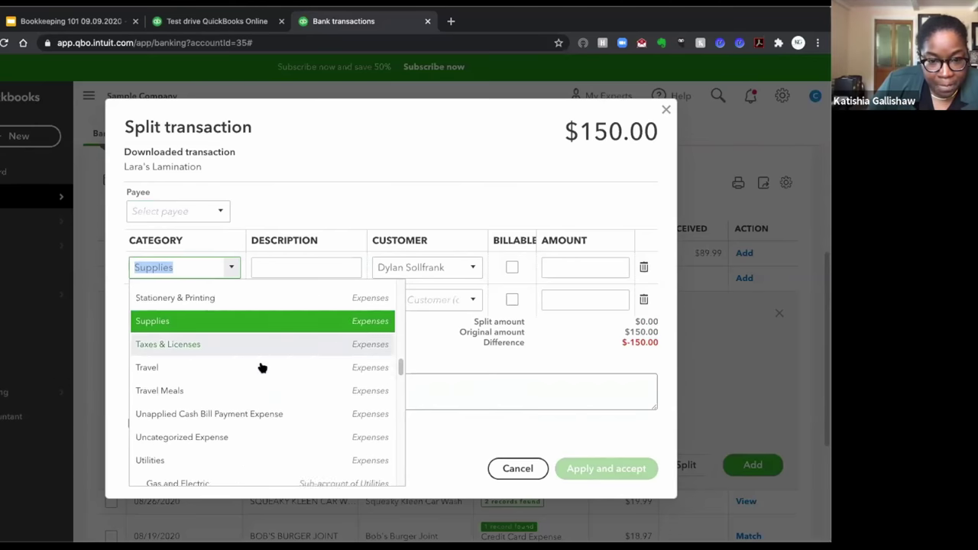
pyautogui.scroll(-3, 262, 369)
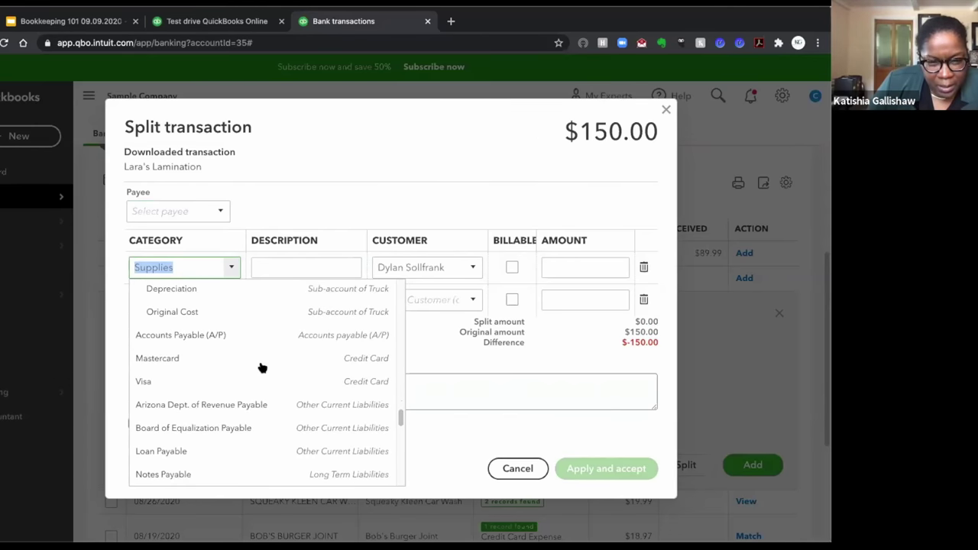
pyautogui.scroll(-1, 245, 394)
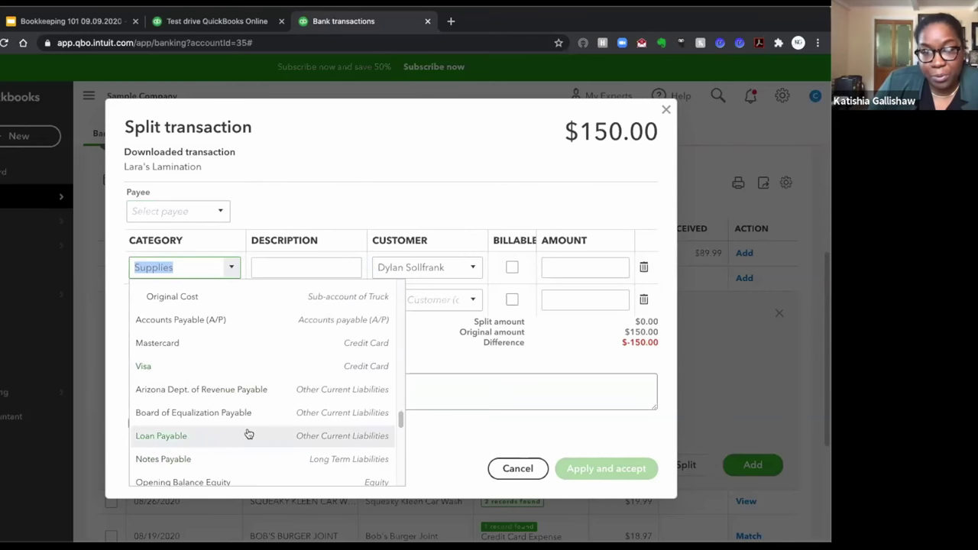
pyautogui.click(249, 435)
pyautogui.click(580, 269)
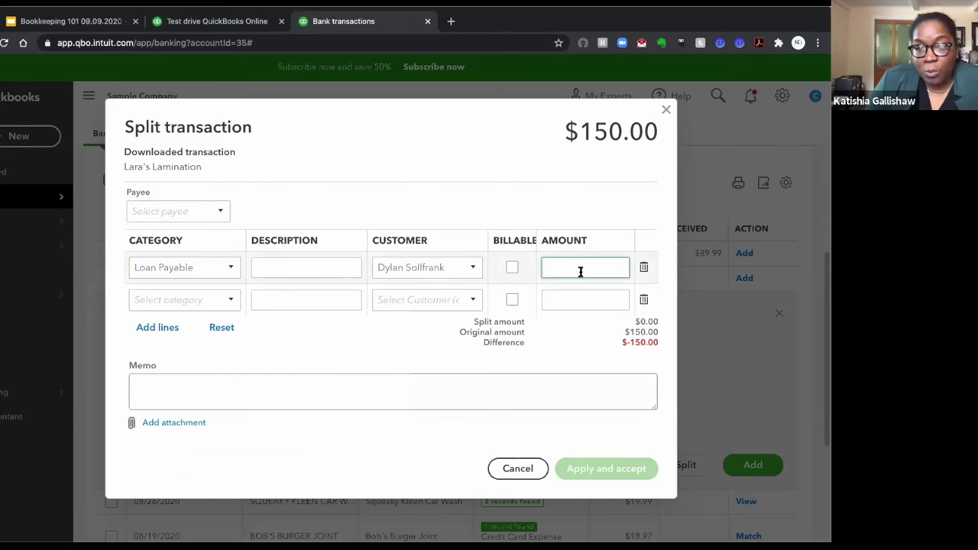
pyautogui.write('100')
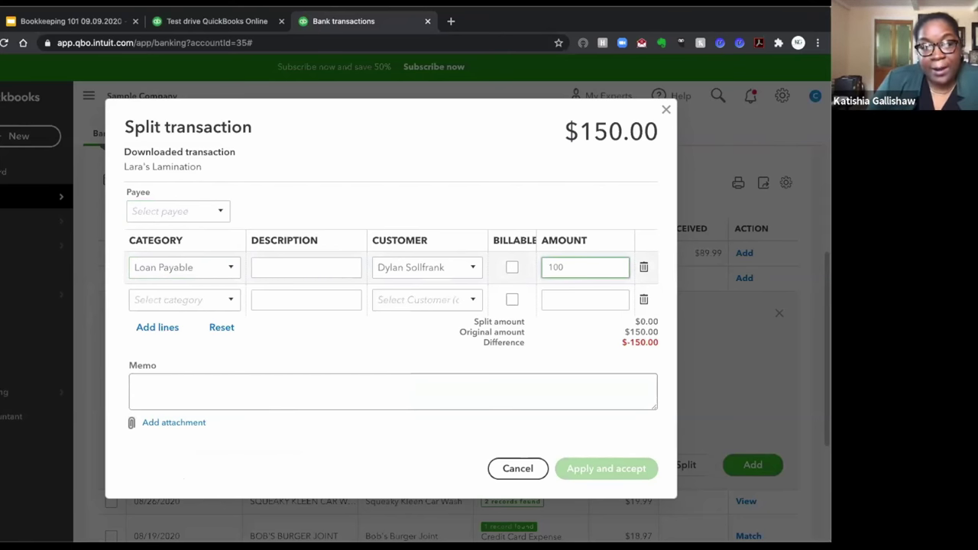
# Step: Look up interest as the second split line's category and start adding a new account for it
pyautogui.click(230, 306)
pyautogui.scroll(-2, 205, 414)
pyautogui.scroll(-5, 208, 413)
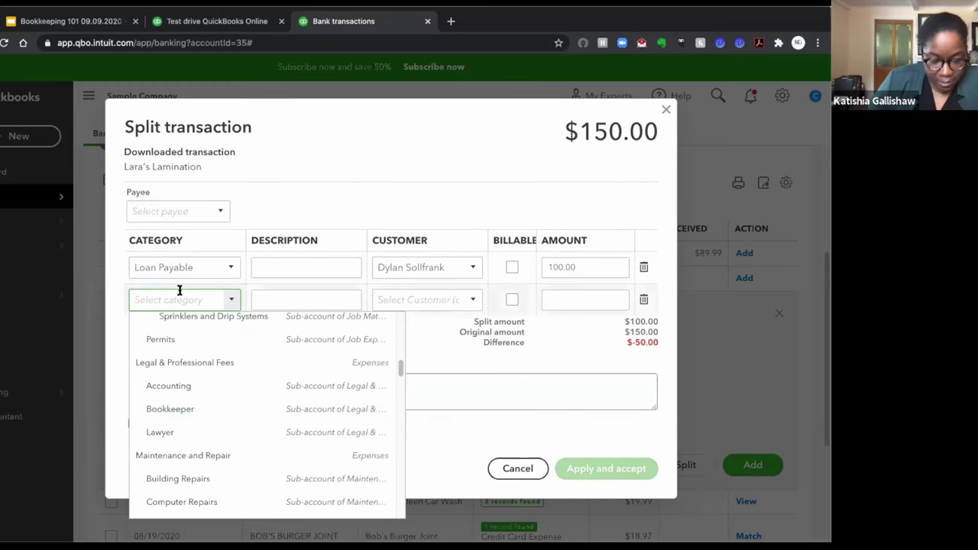
pyautogui.write('inte')
pyautogui.press('BackSpace')
pyautogui.write('erest Earned')
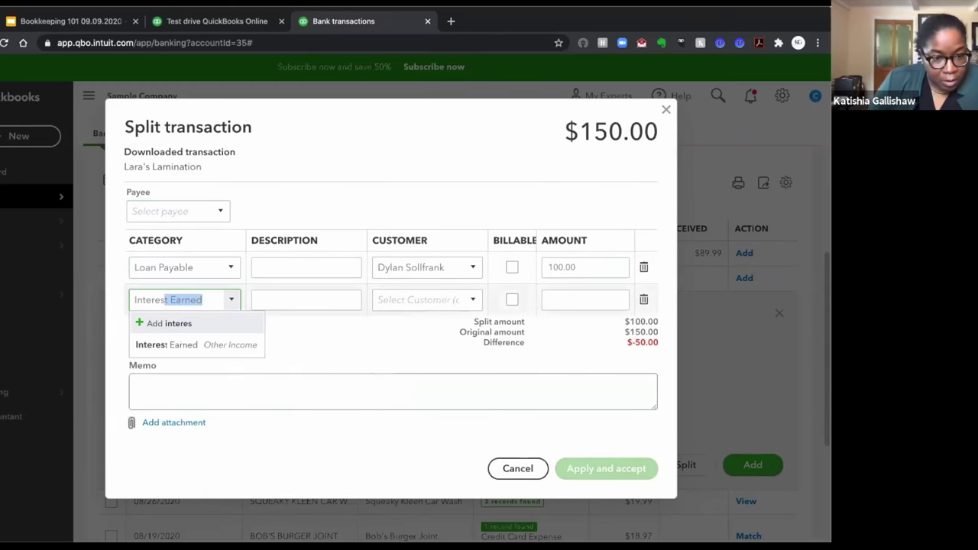
pyautogui.click(184, 324)
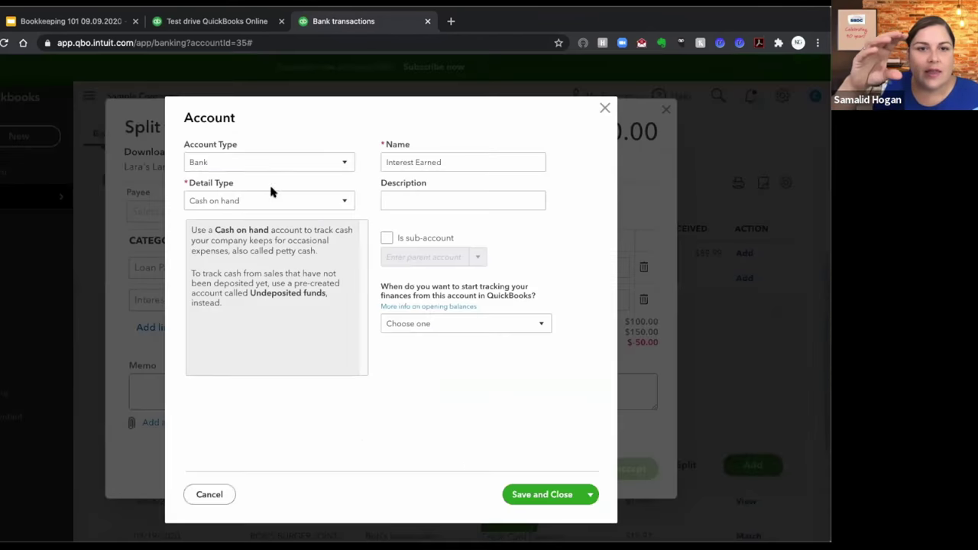
# Step: Set the new account's type to Expenses and its detail type to Interest Paid
pyautogui.click(280, 167)
pyautogui.scroll(-2, 243, 333)
pyautogui.click(240, 349)
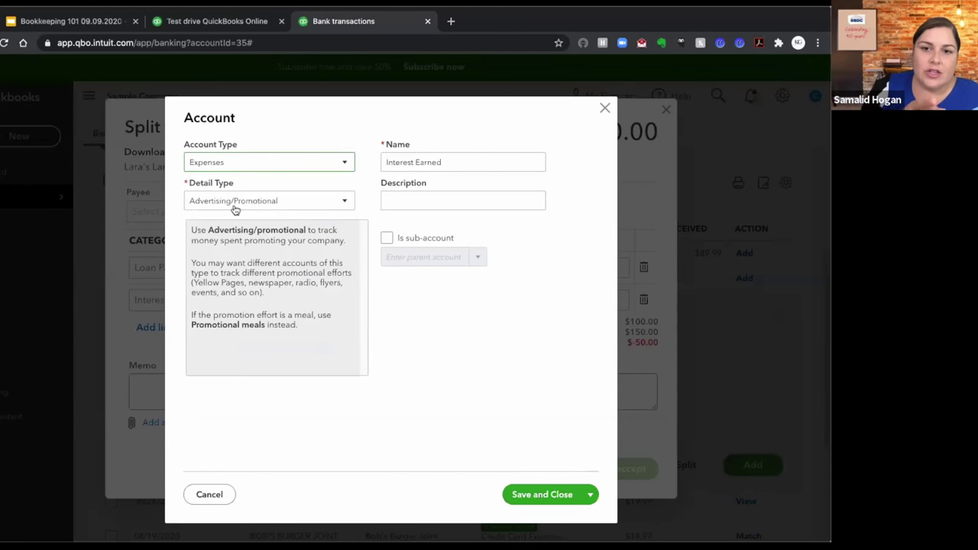
pyautogui.click(235, 205)
pyautogui.scroll(-5, 267, 306)
pyautogui.scroll(1, 260, 299)
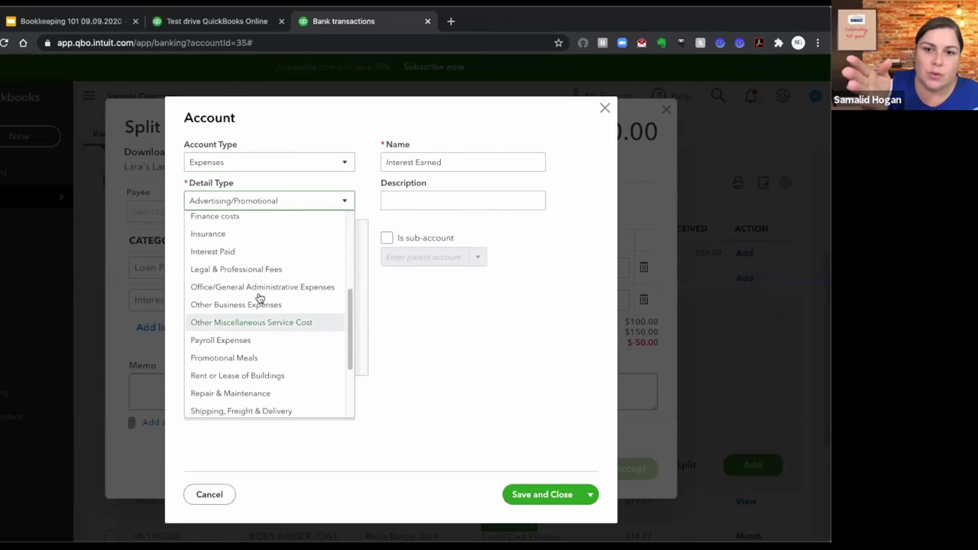
pyautogui.click(246, 252)
# Step: Rename the new account to Interest Paid and save it as the second split line's category
pyautogui.click(441, 162)
pyautogui.click(484, 161)
pyautogui.click(476, 163)
pyautogui.press('BackSpace')
pyautogui.press('BackSpace')
pyautogui.press('BackSpace')
pyautogui.press('BackSpace')
pyautogui.press('BackSpace')
pyautogui.press('BackSpace')
pyautogui.write('Paid')
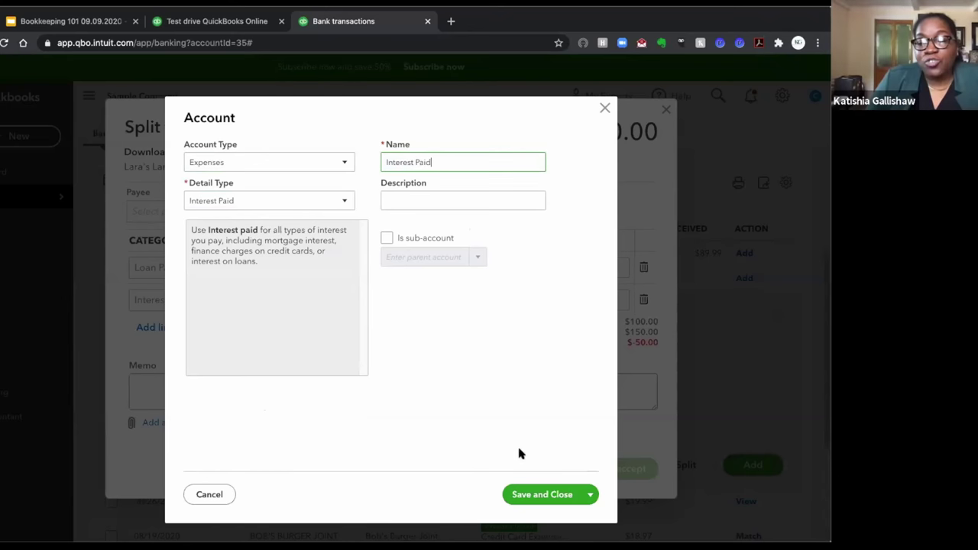
pyautogui.click(569, 494)
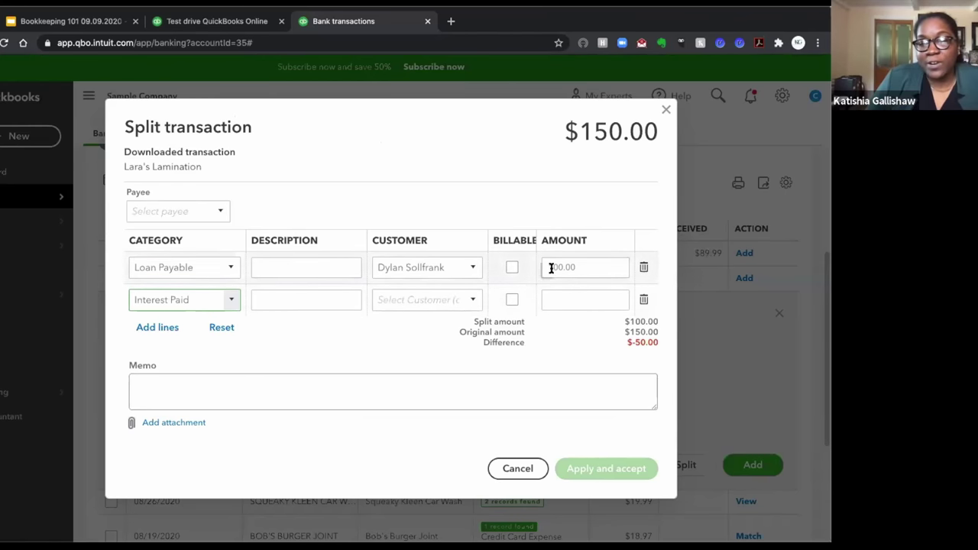
# Step: Set the Interest Paid split line's amount to 50
pyautogui.click(557, 297)
pyautogui.write('50')
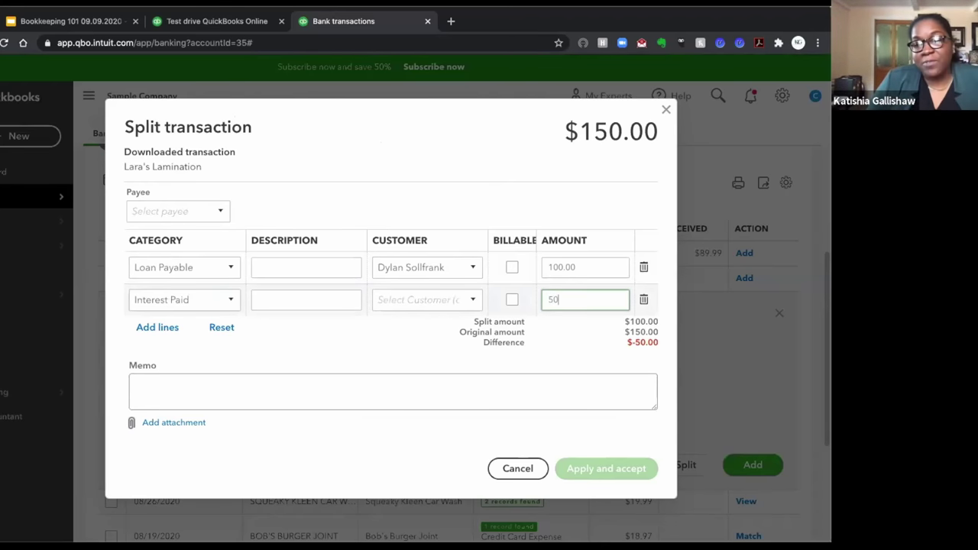
pyautogui.press('Tab')
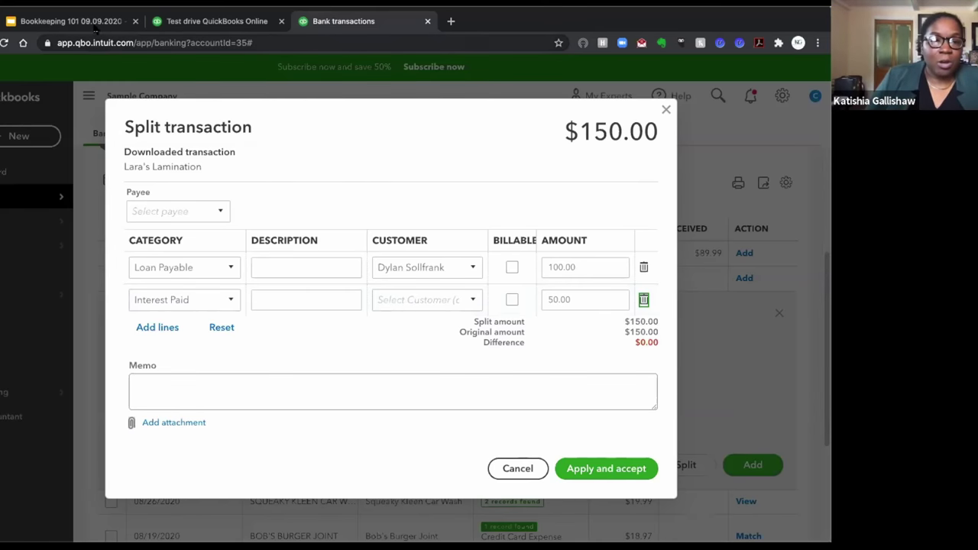
# Step: Switch to the Google Slides presentation to review the QuickBooks plans and pricing slide, and return to the QuickBooks bank transactions
pyautogui.hotkey('ctrl', '1')
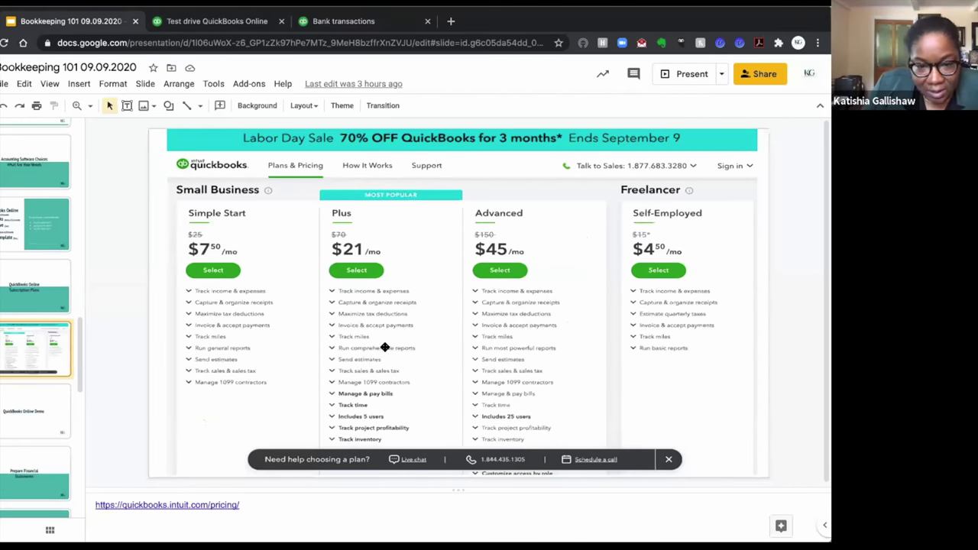
pyautogui.scroll(-1, 384, 367)
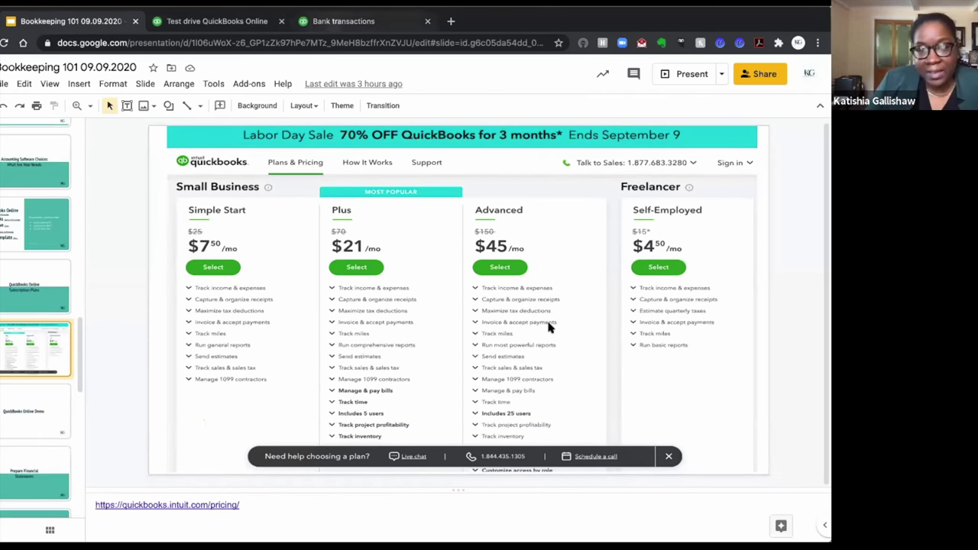
pyautogui.hotkey('ctrl', '3')
# Step: Apply and accept the Lara's Lamination split, and dismiss the suggestion to create a rule
pyautogui.click(604, 469)
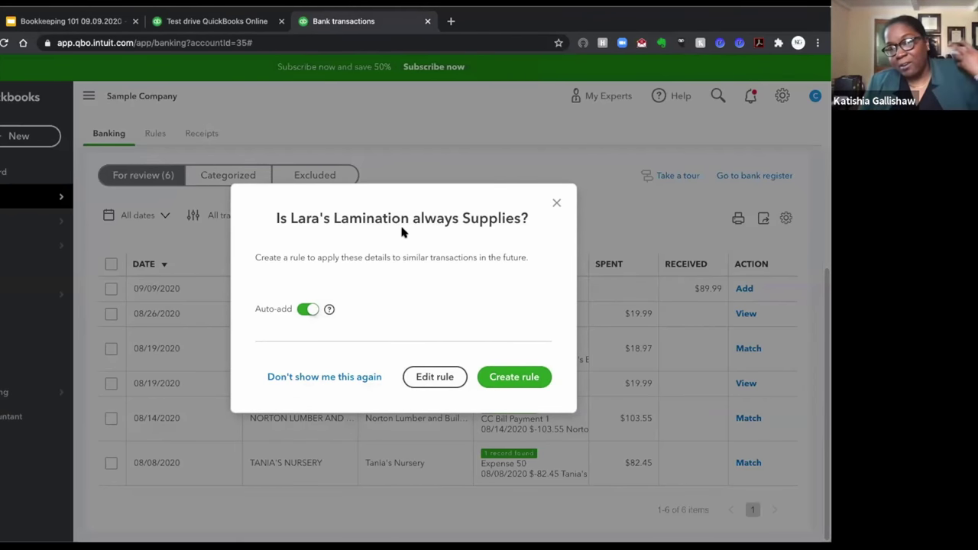
pyautogui.click(558, 203)
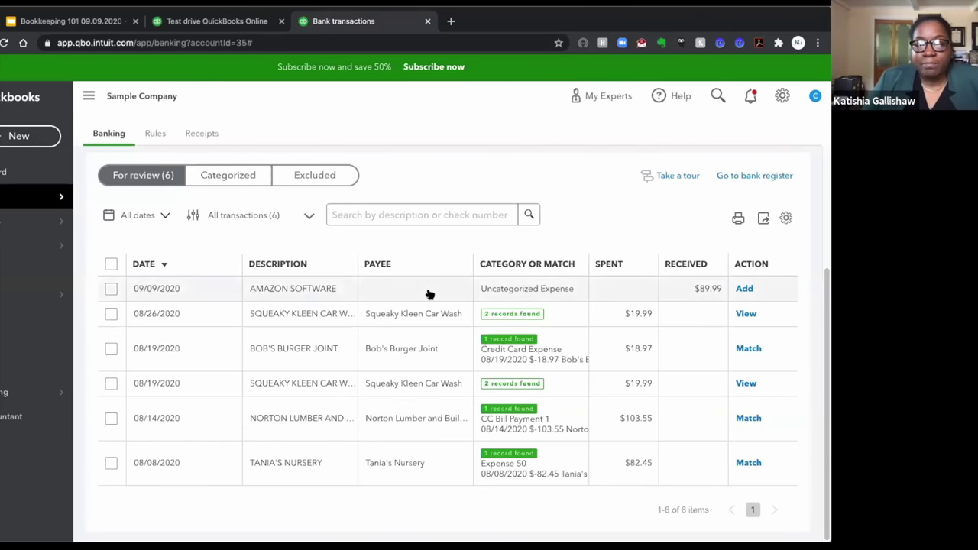
# Step: Open the details of the 09/09/2020 Amazon Software transaction
pyautogui.click(429, 294)
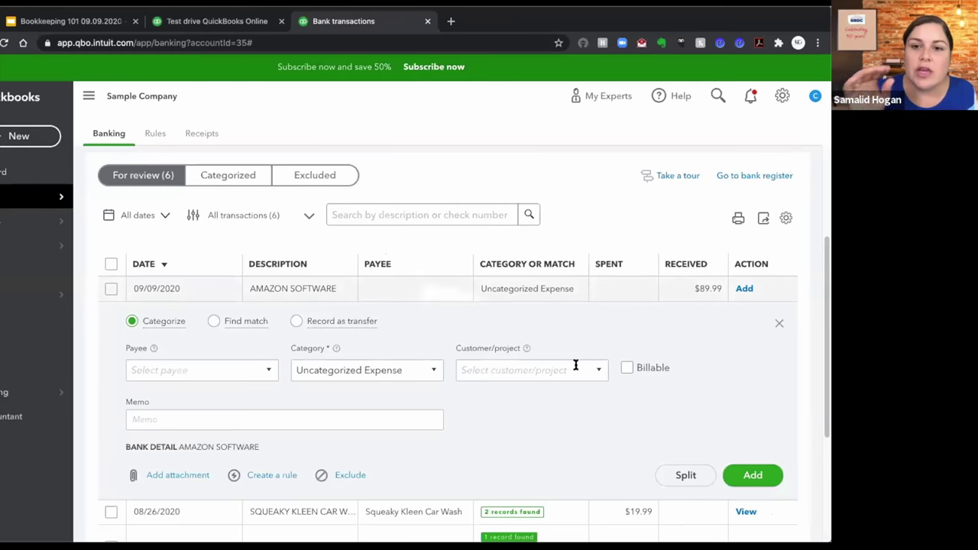